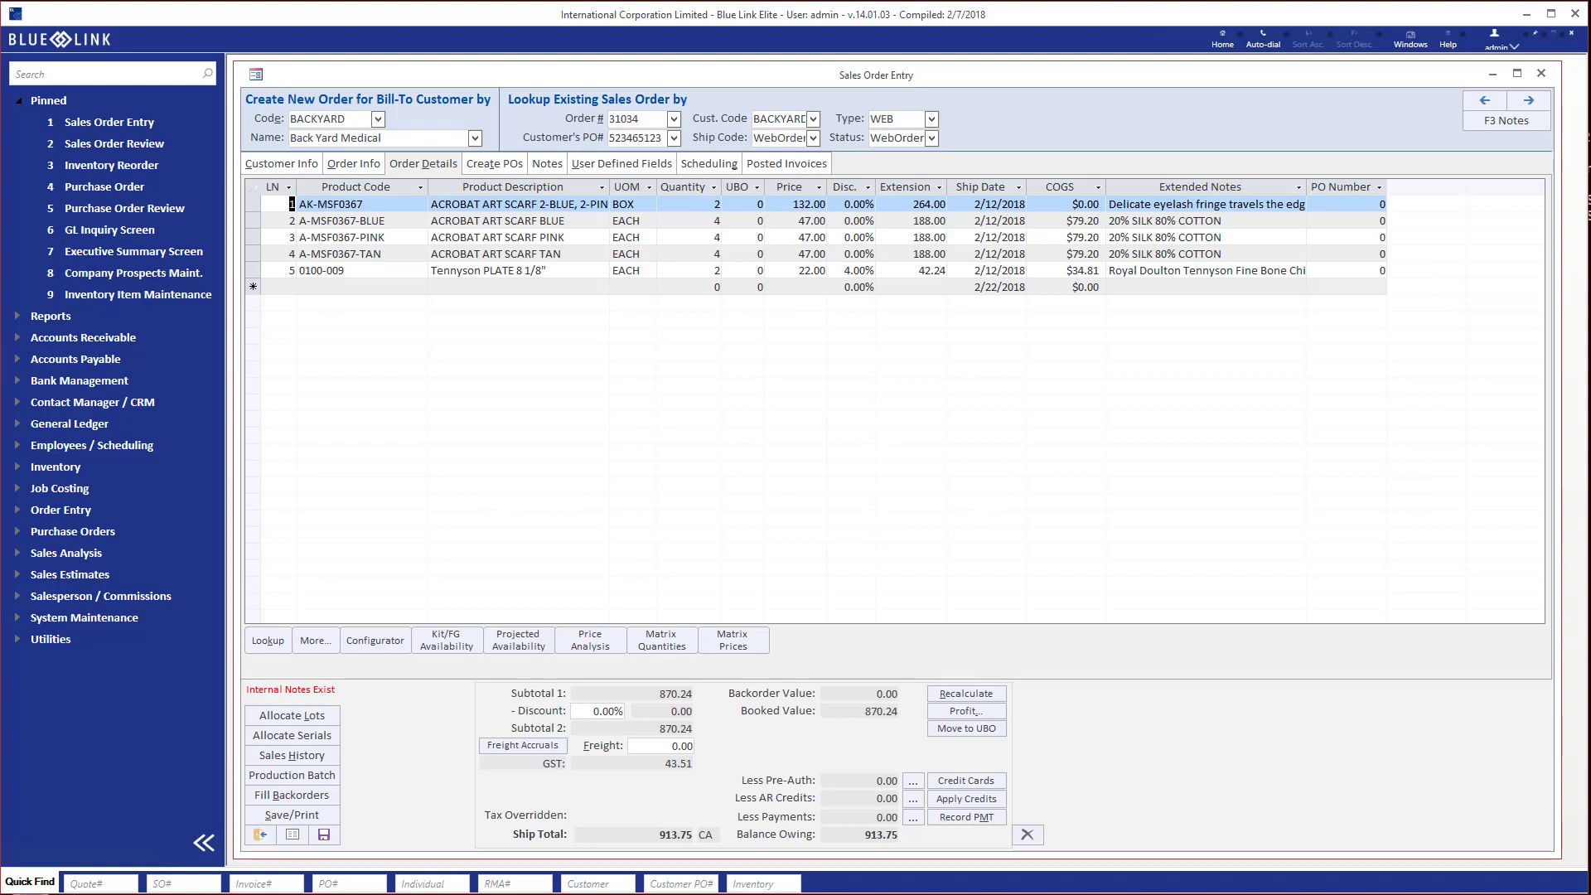
Check the inventory info for A-MSF0367-PINK, including its location quantities and the orders it is allocated to.
click(360, 237)
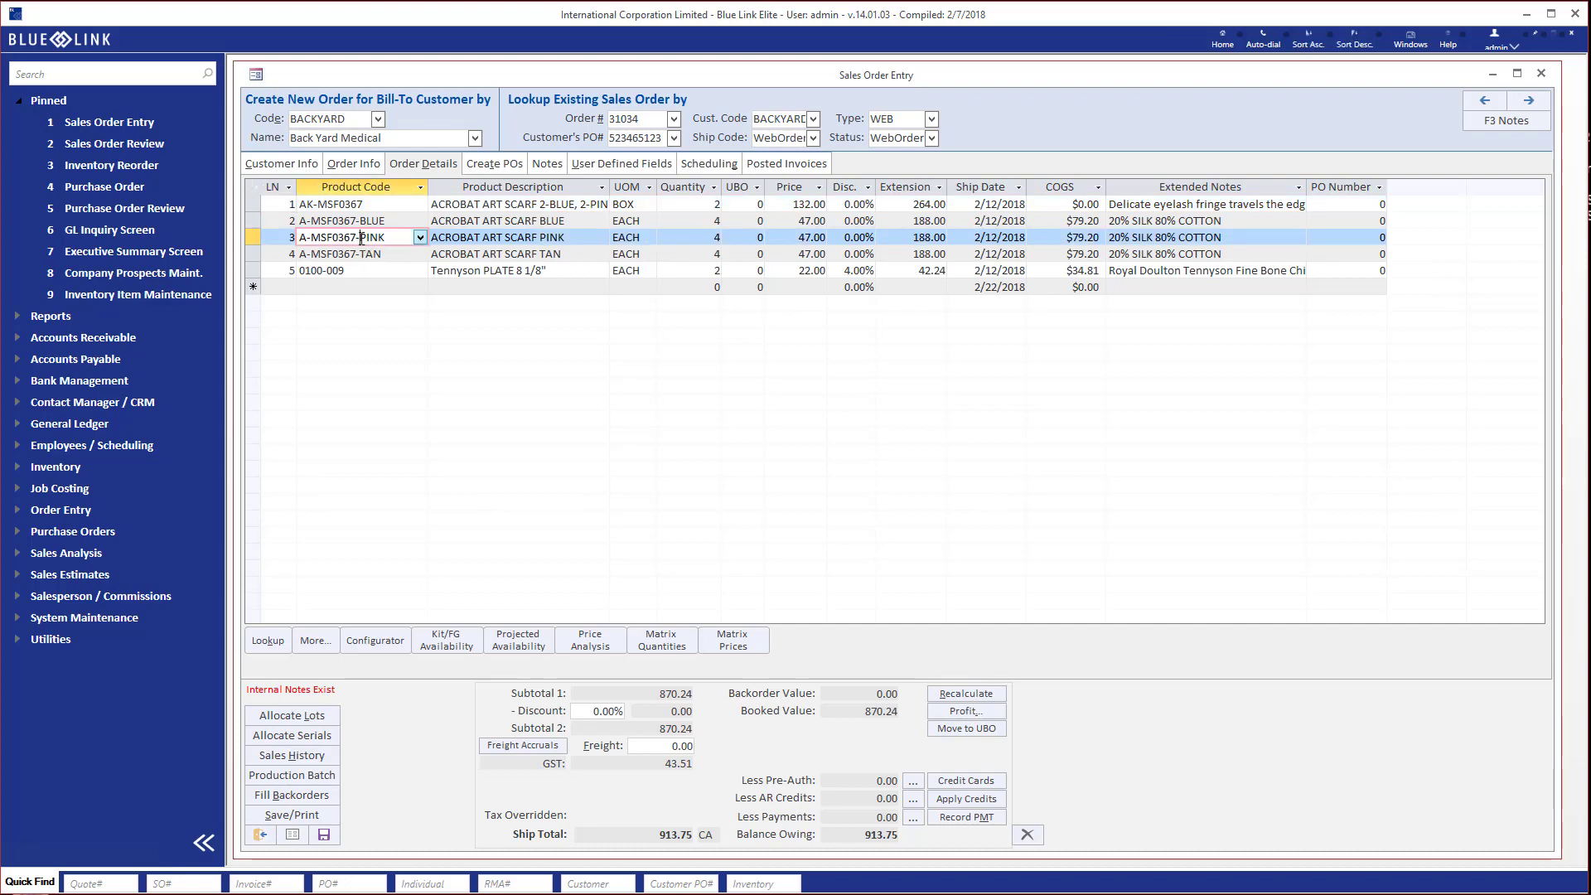
click(318, 642)
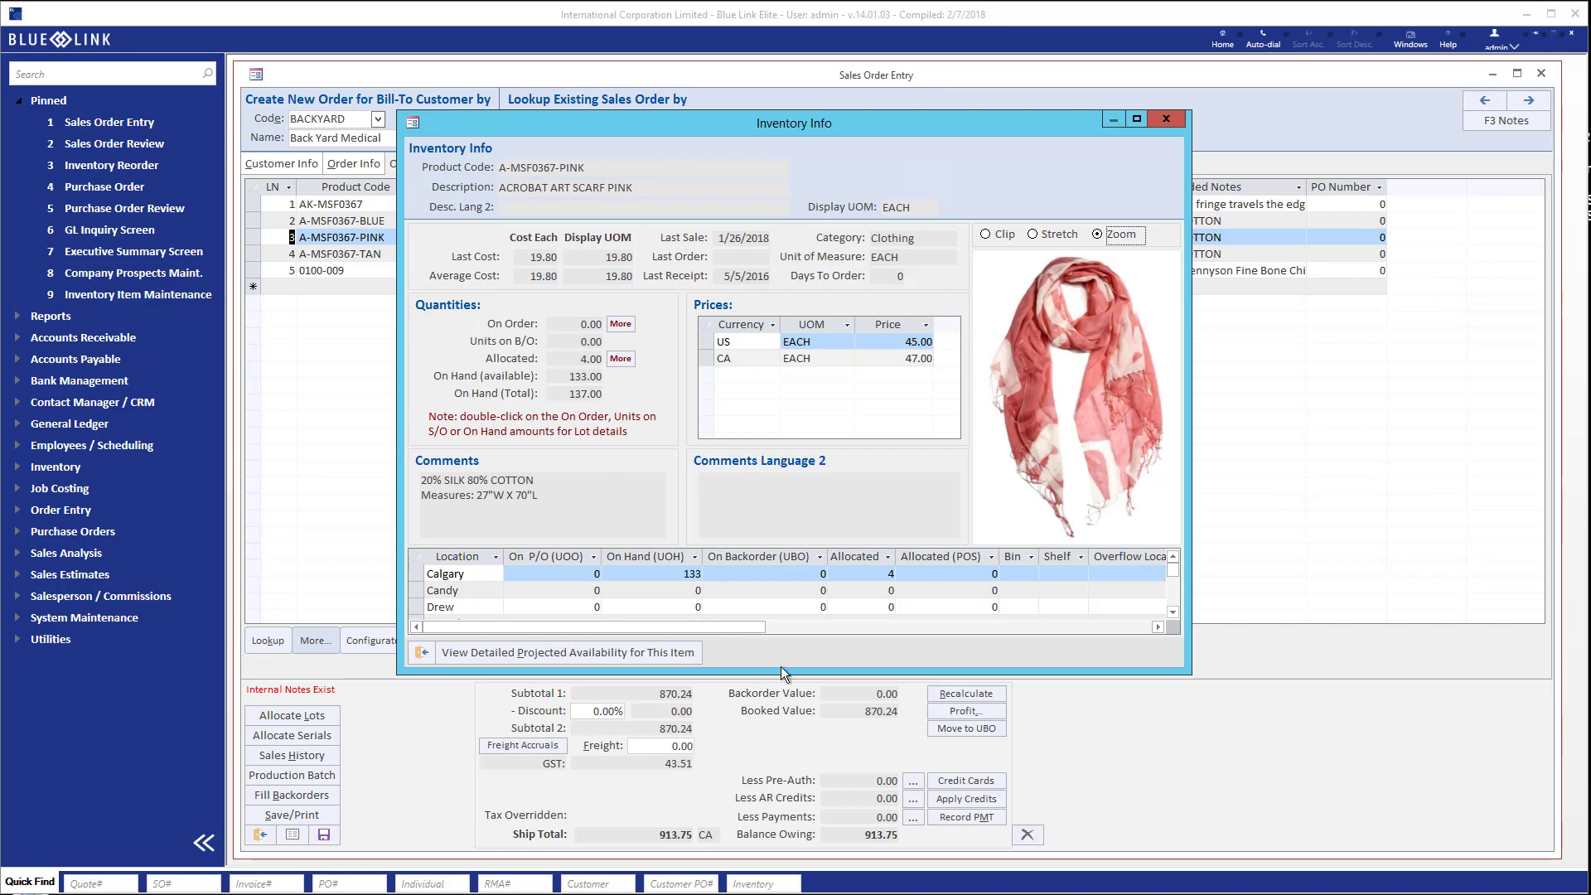
drag(783, 673, 778, 768)
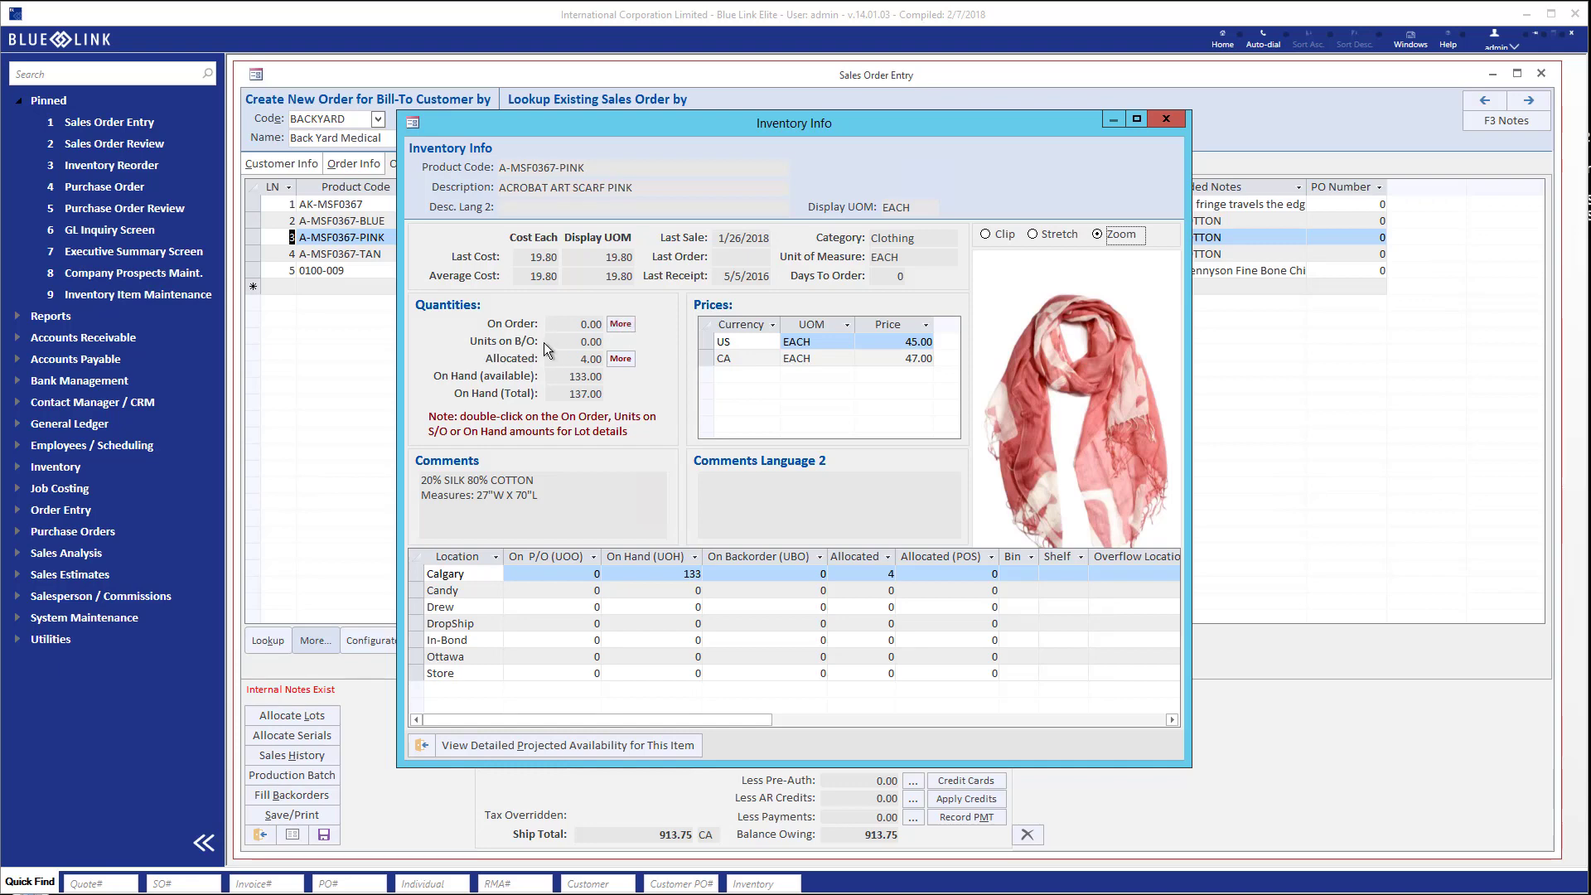
click(621, 359)
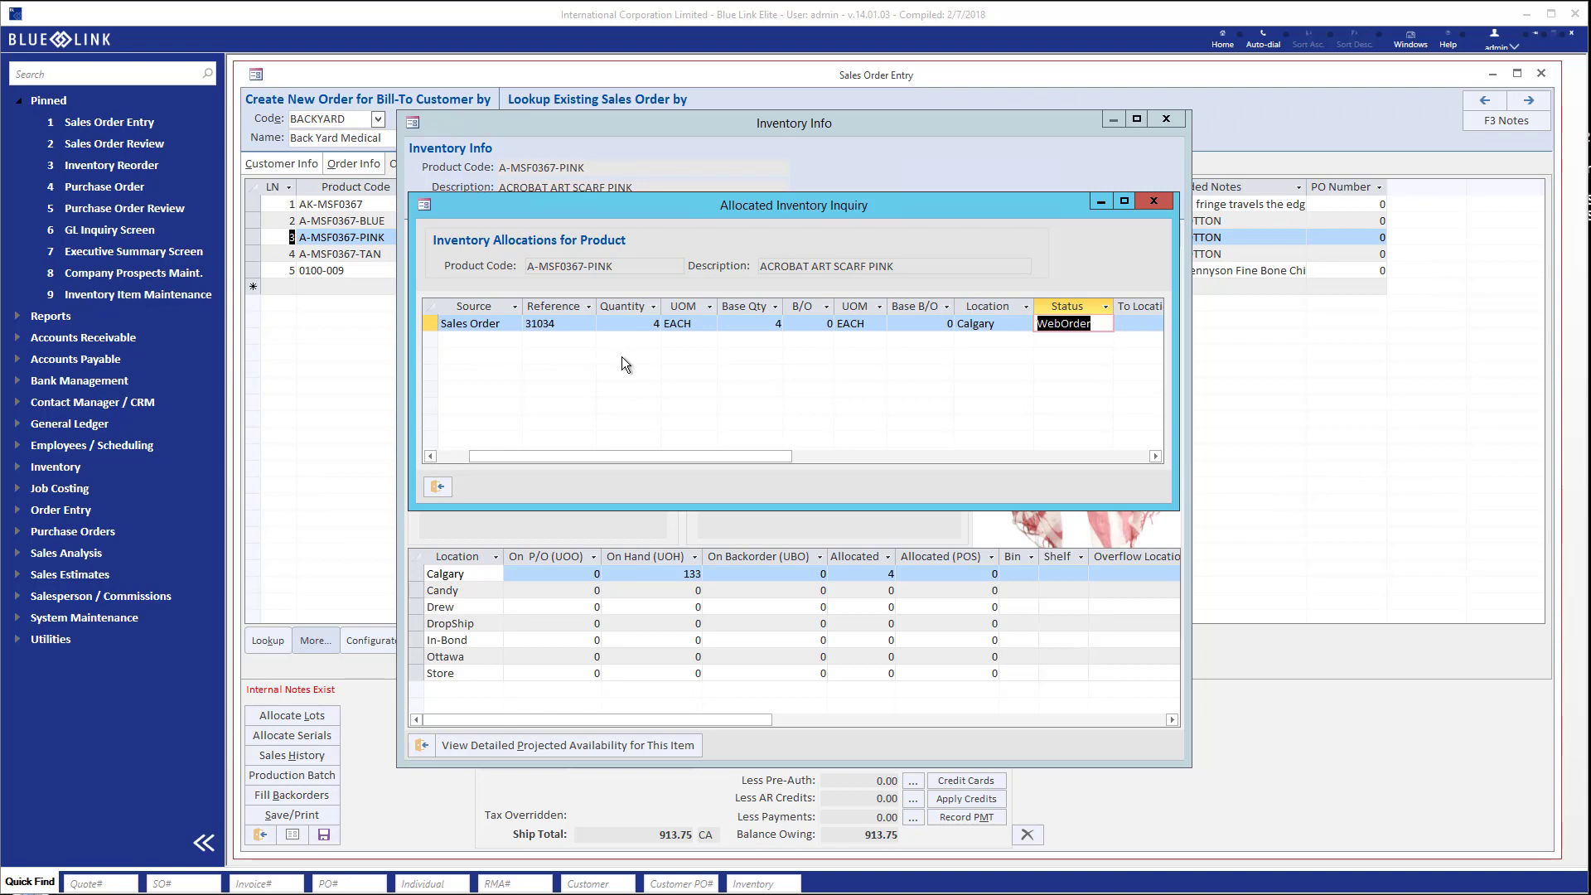
click(432, 494)
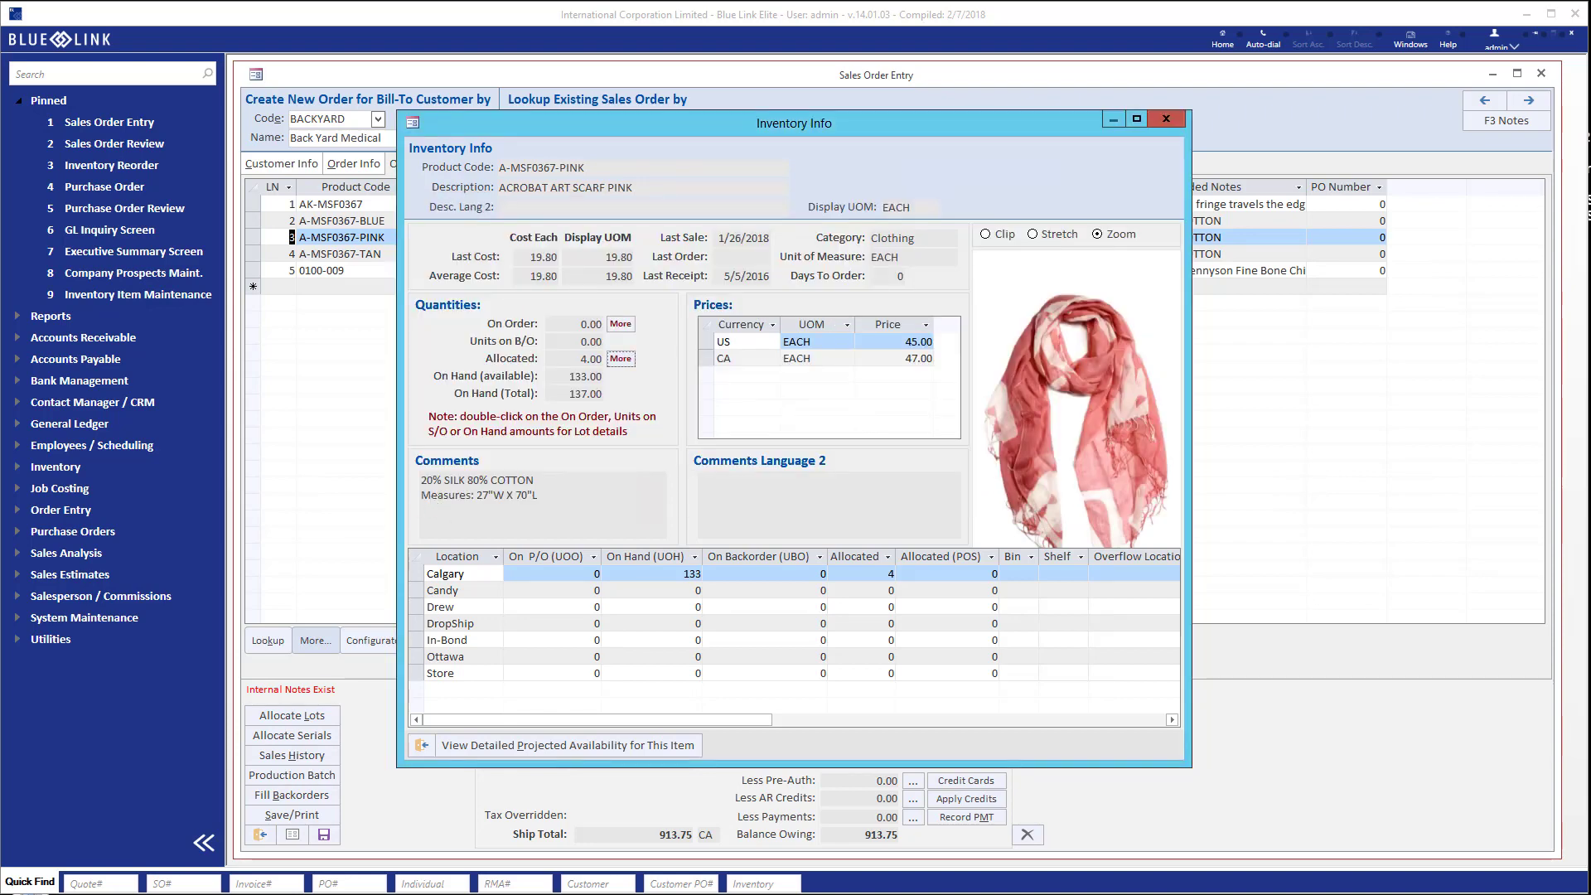
key(Escape)
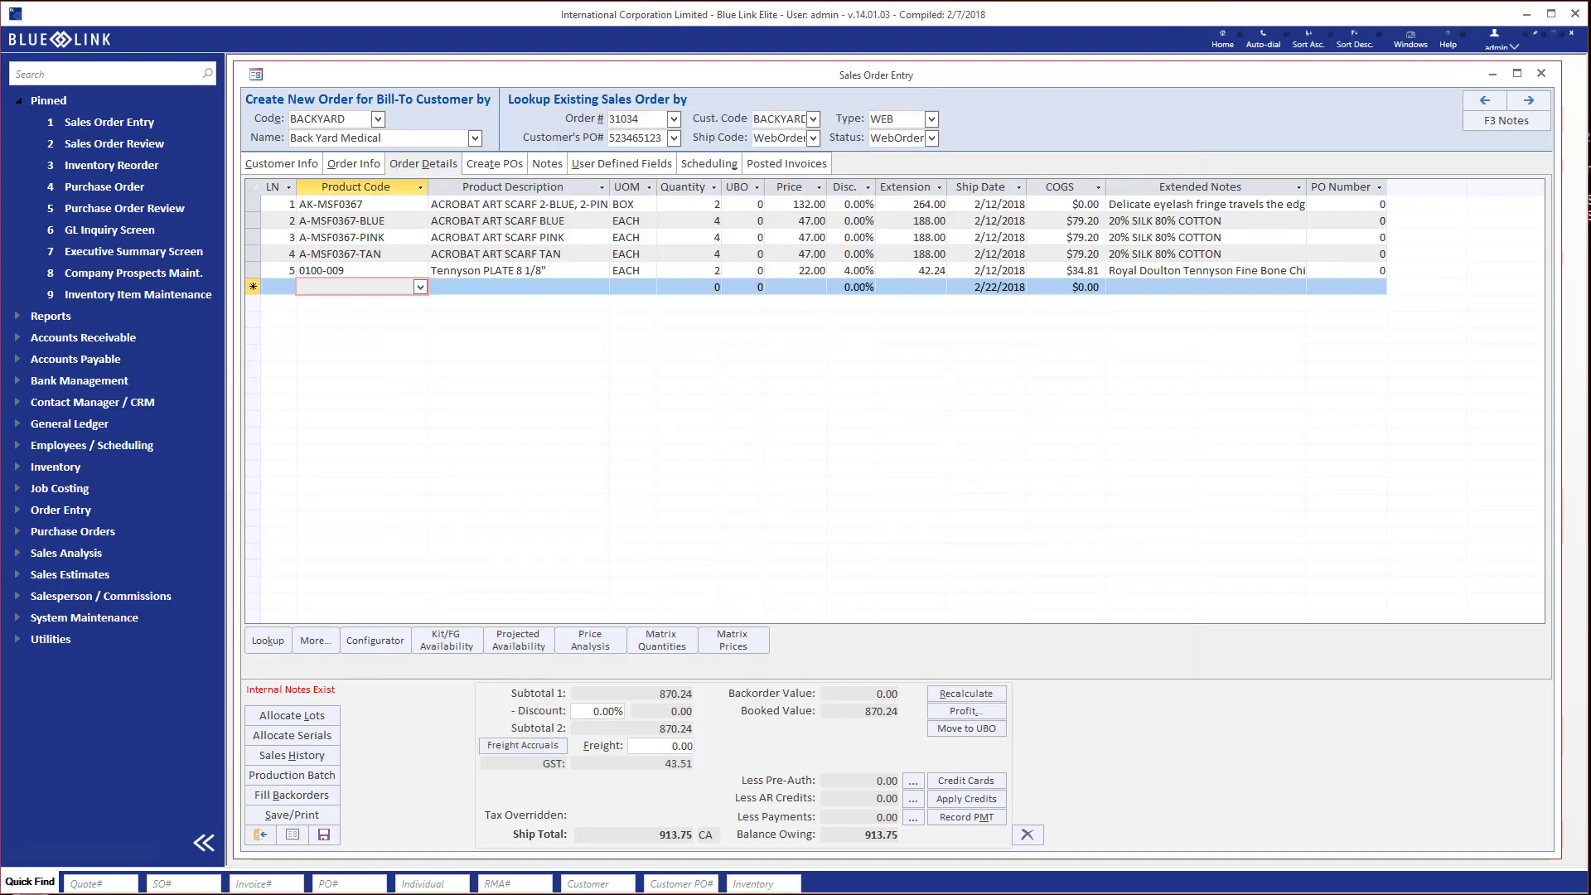
Add product EQ-AJ45, the Deluxe Pizza Oven, on a new line of the sales order.
click(419, 287)
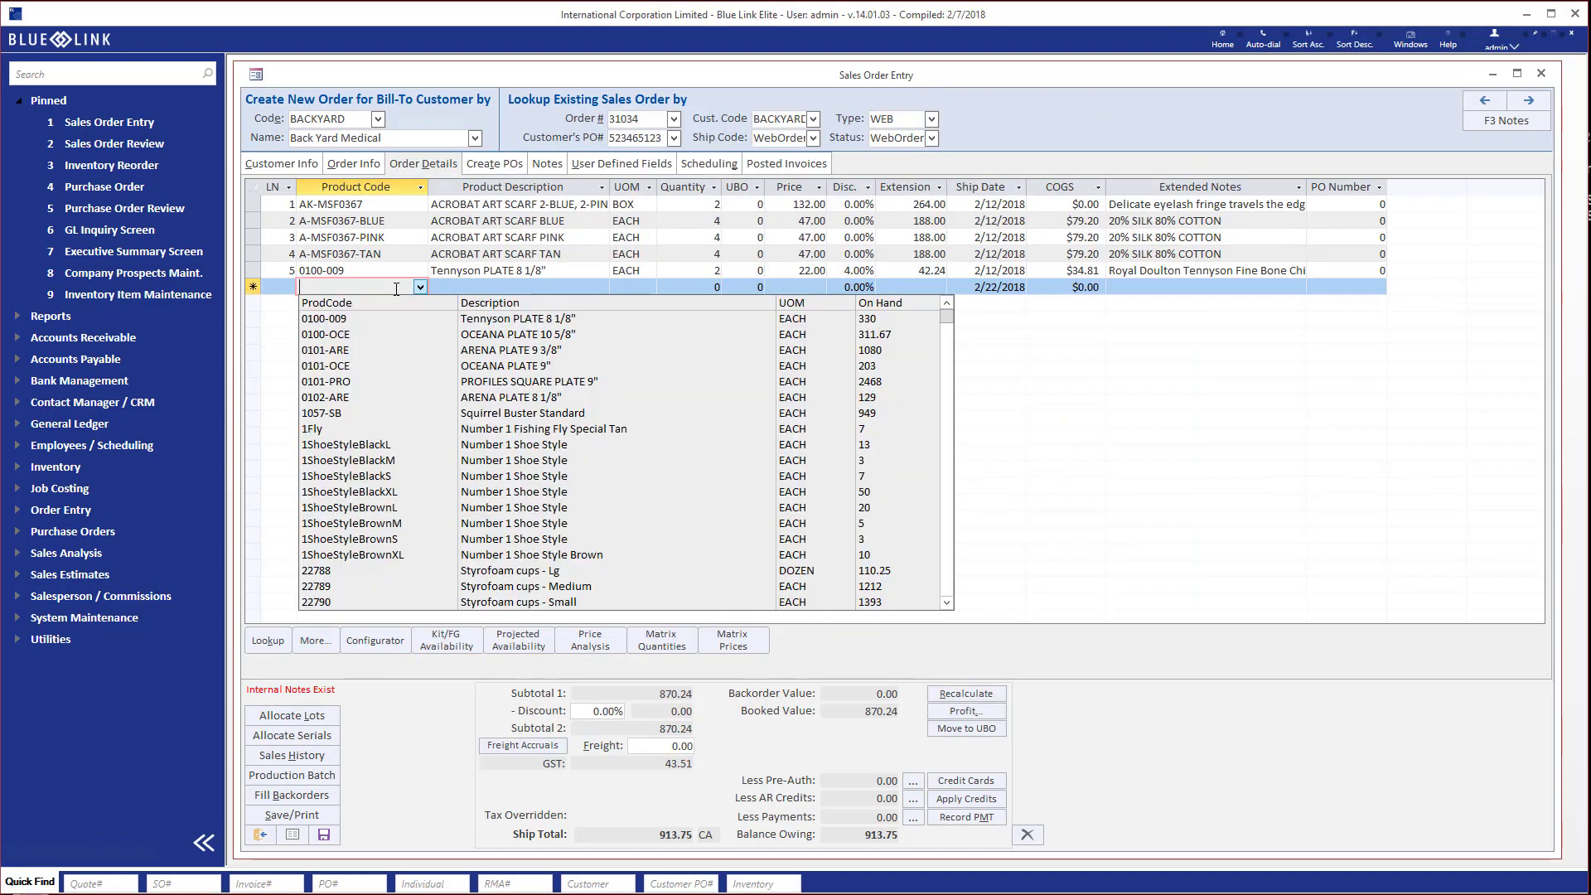
text(eq)
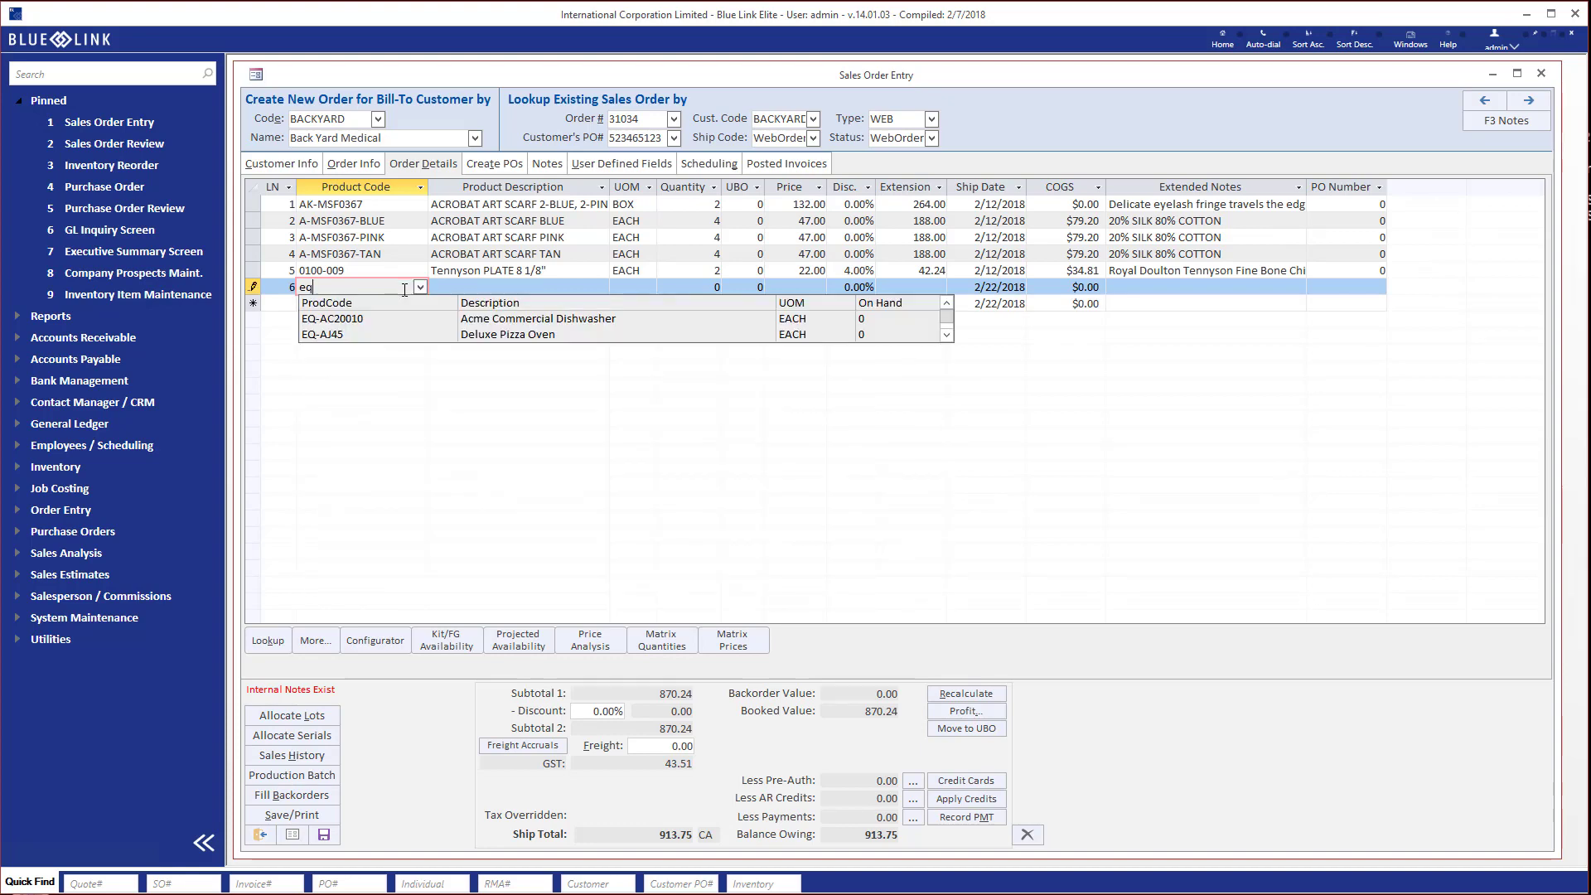
click(416, 332)
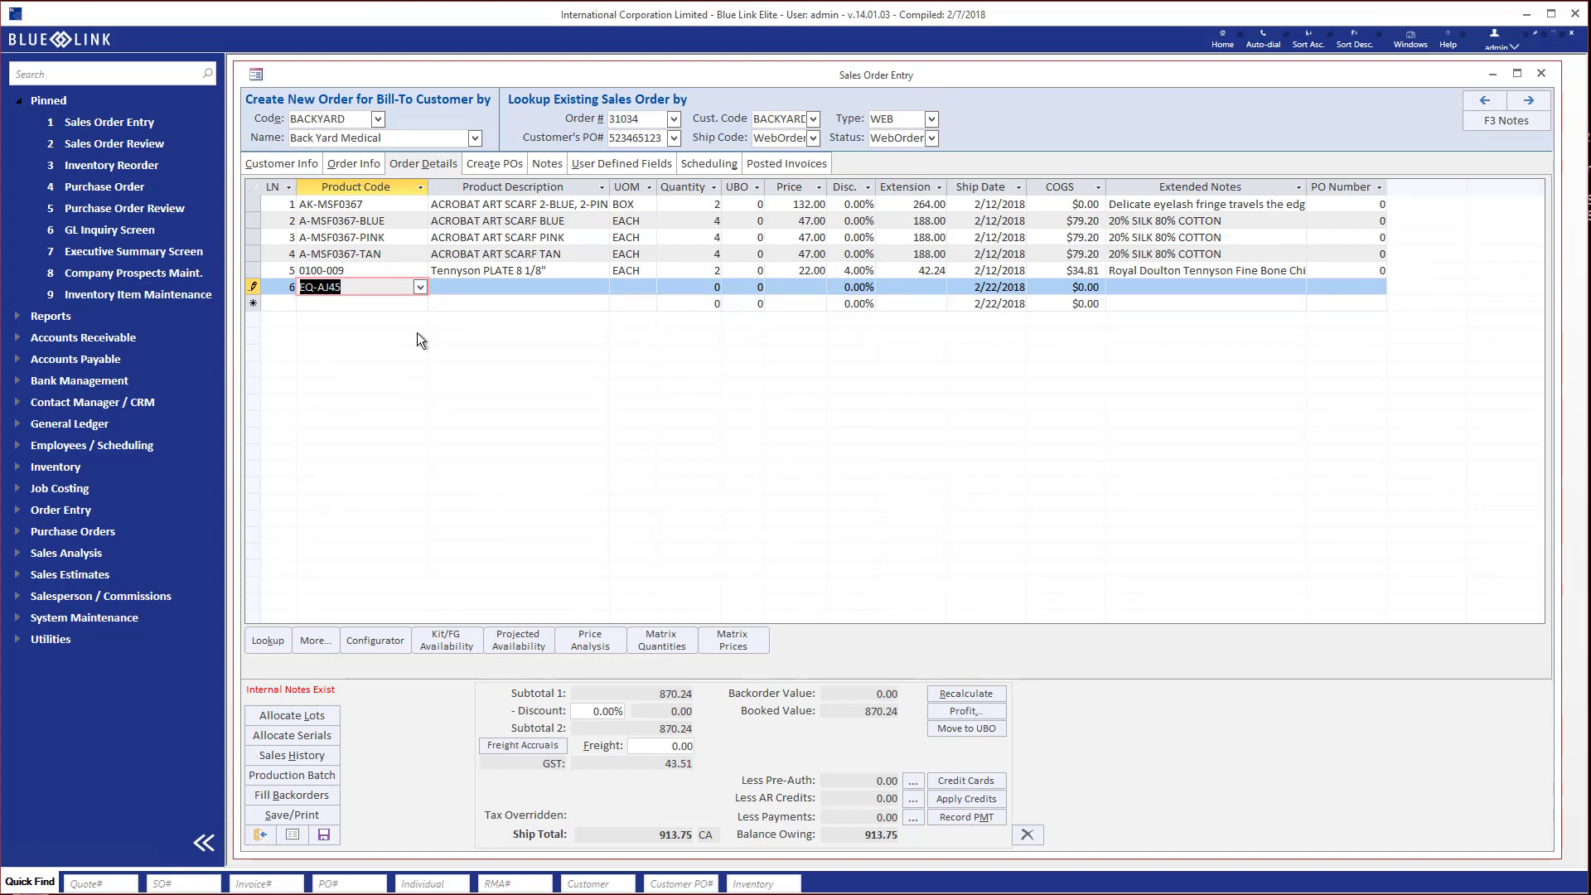
Check the Deluxe Pizza Oven's inventory info and its open purchase orders, including the expected date.
click(319, 643)
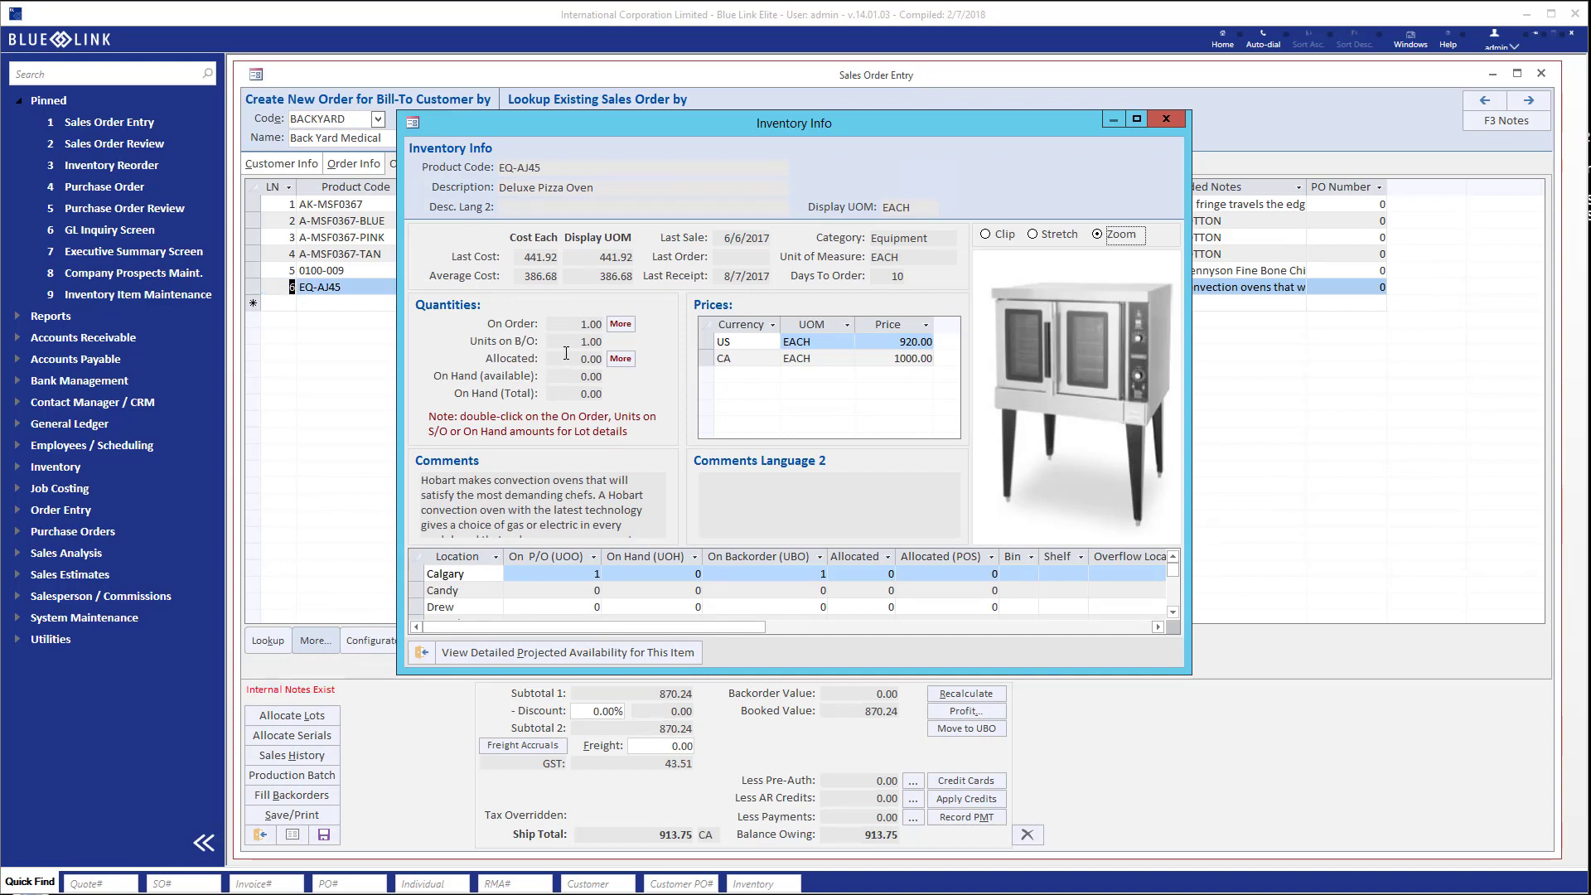
click(627, 324)
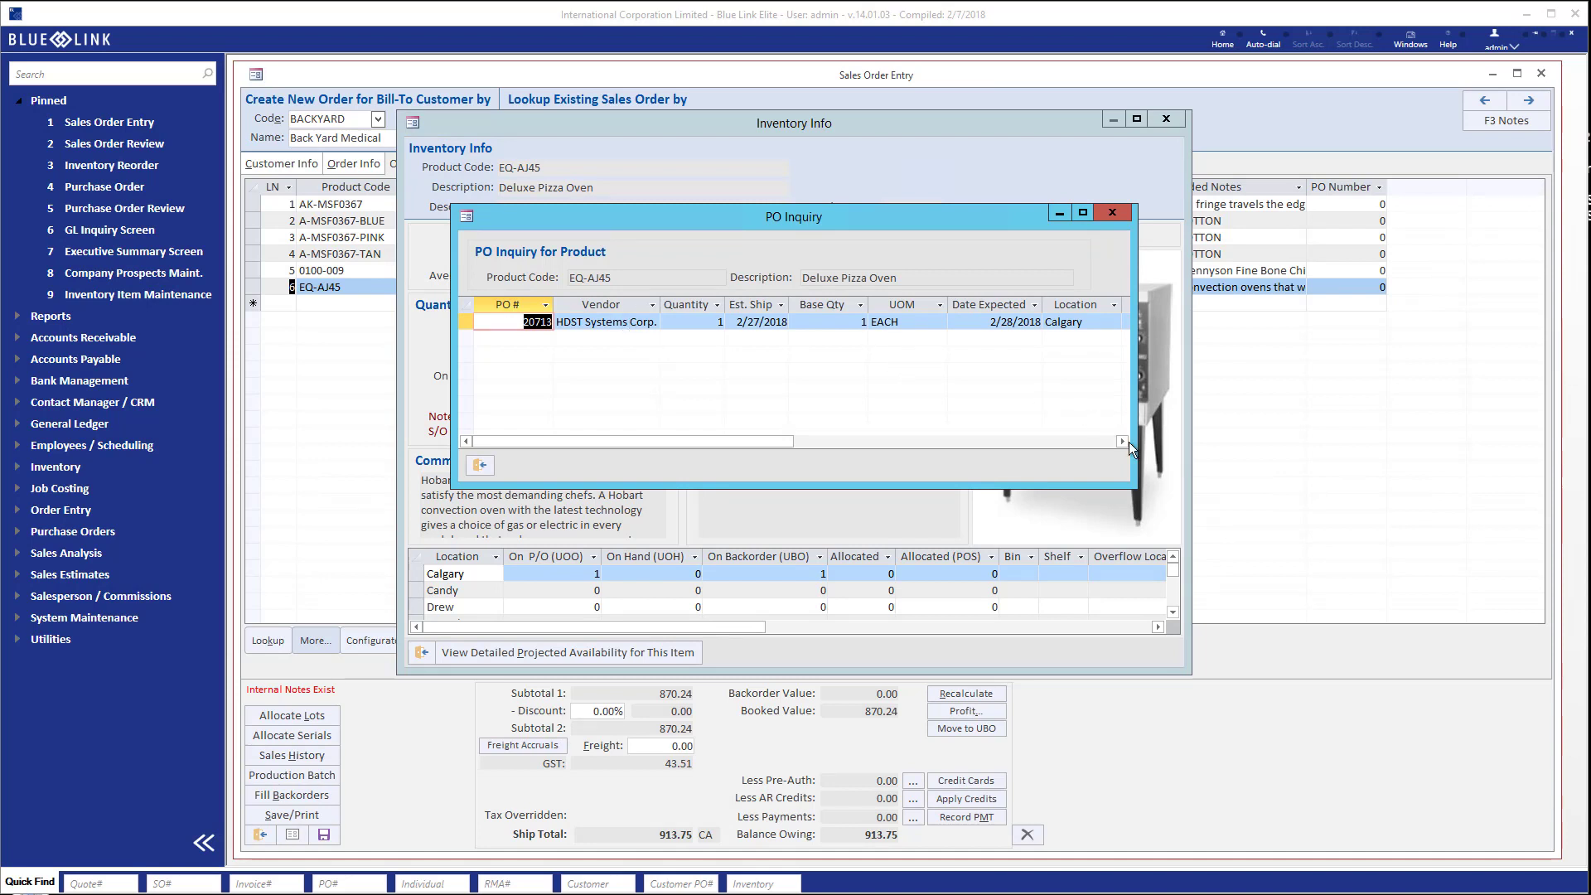
drag(1136, 496, 1270, 503)
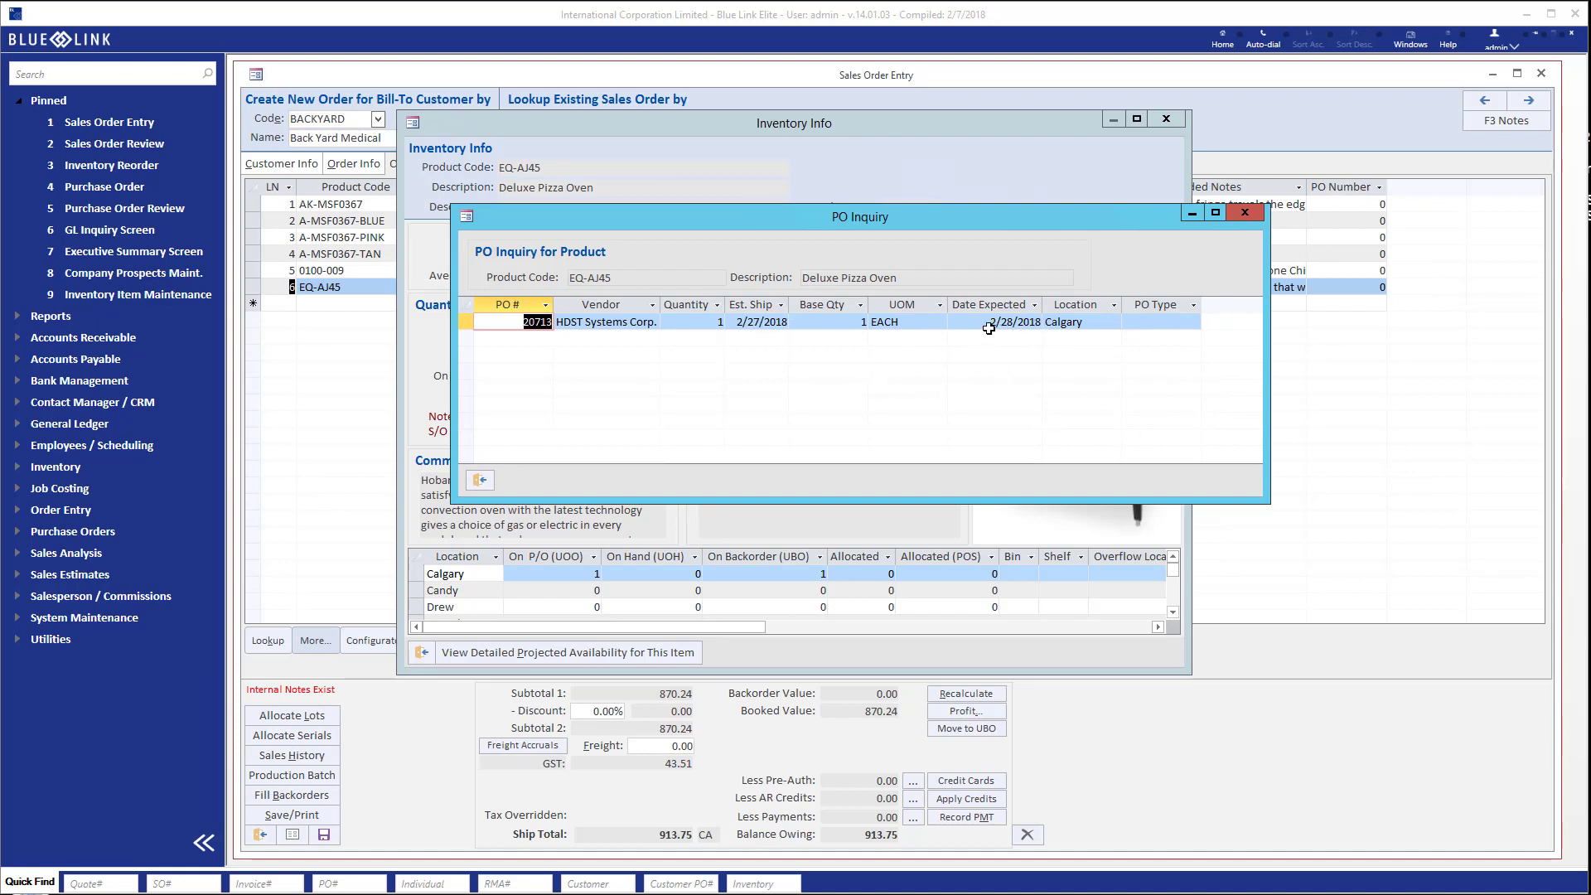
drag(850, 214, 866, 213)
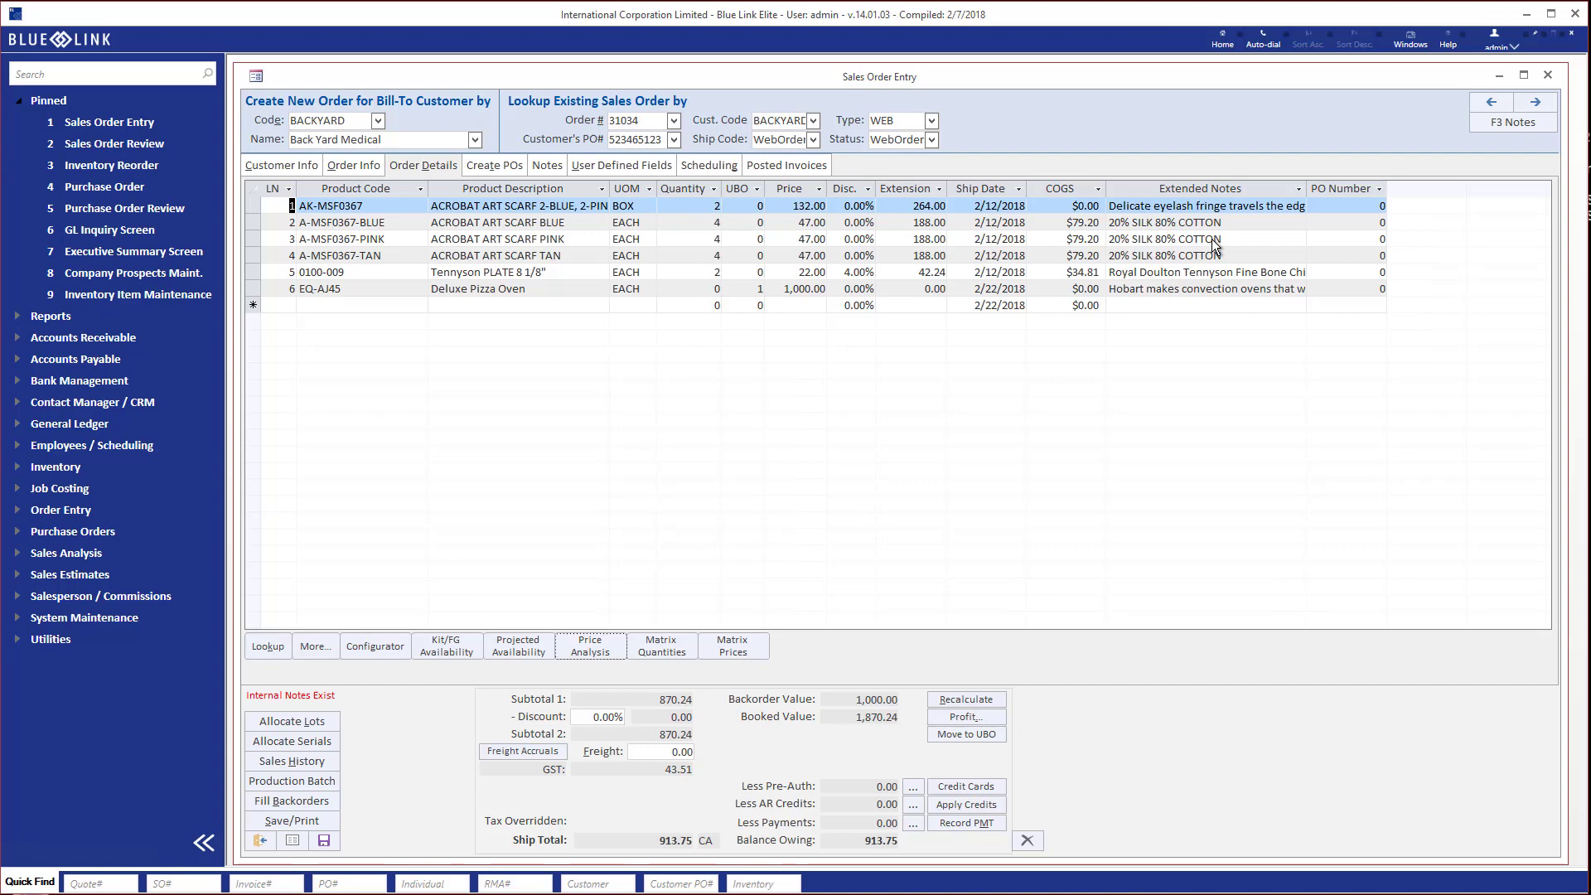
Review the sales order's shipping, customer, order and internal notes, and return to its order details.
click(548, 166)
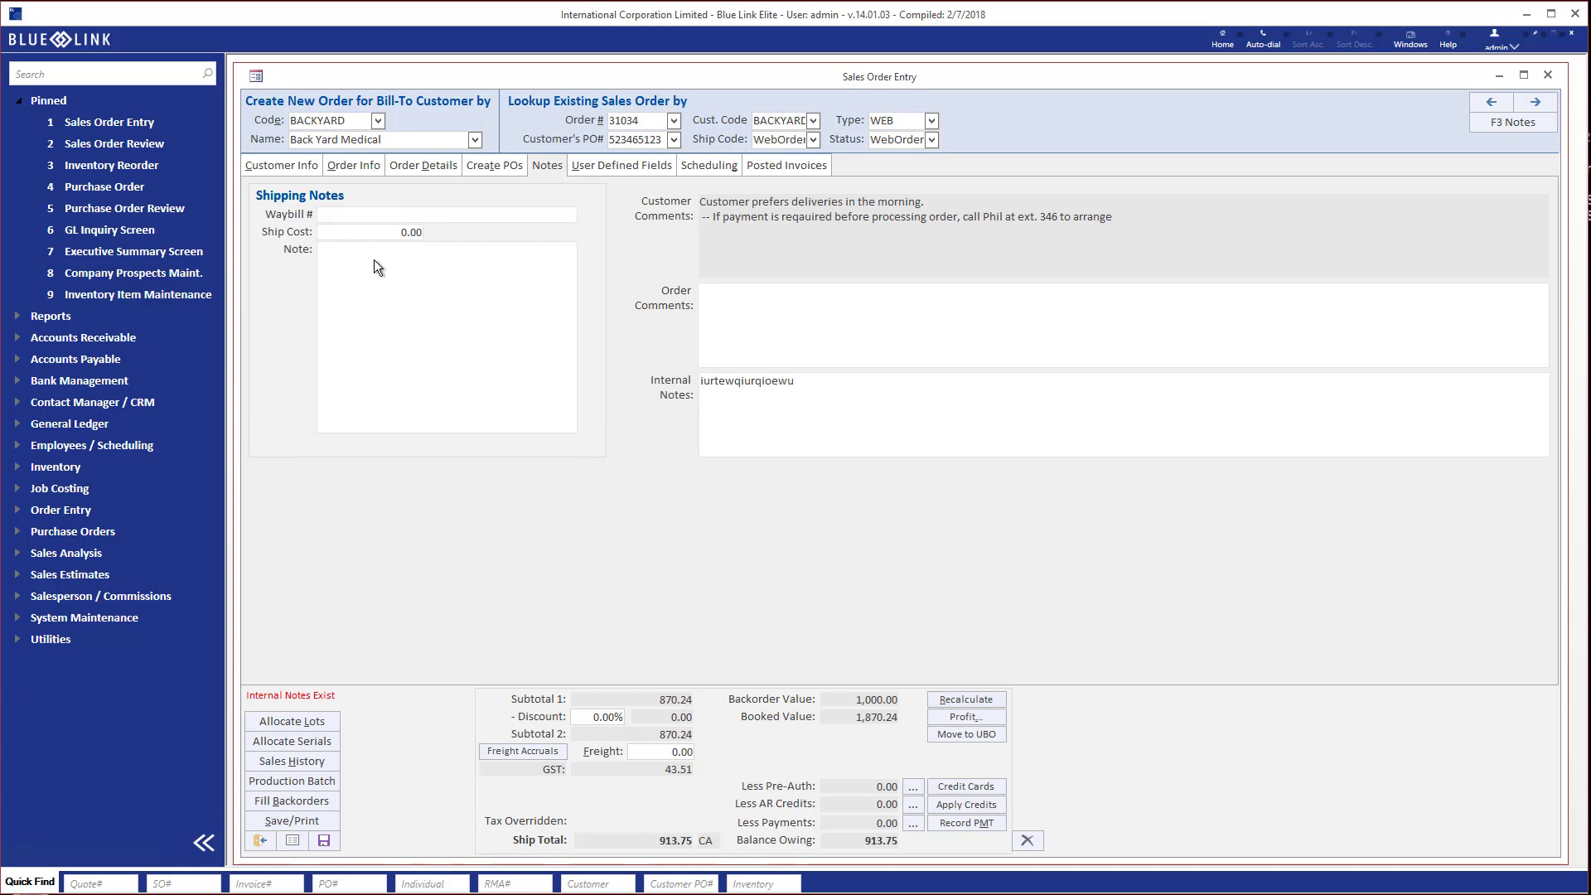
click(429, 164)
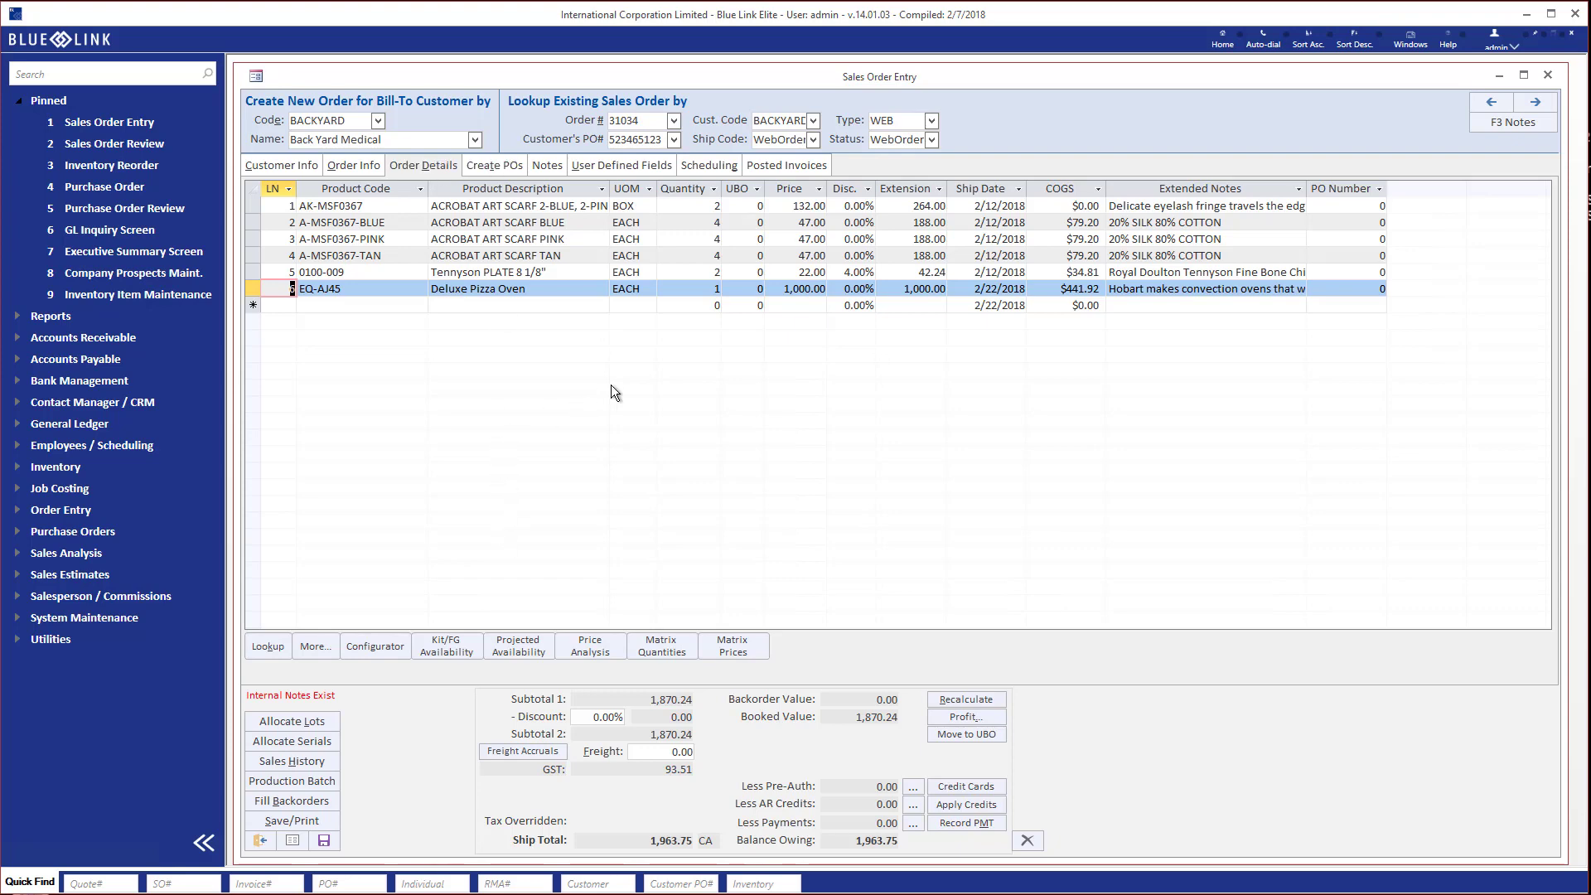
Open the serial number assignment for the sales order and select the serialized item EQ-AJ45.
click(301, 741)
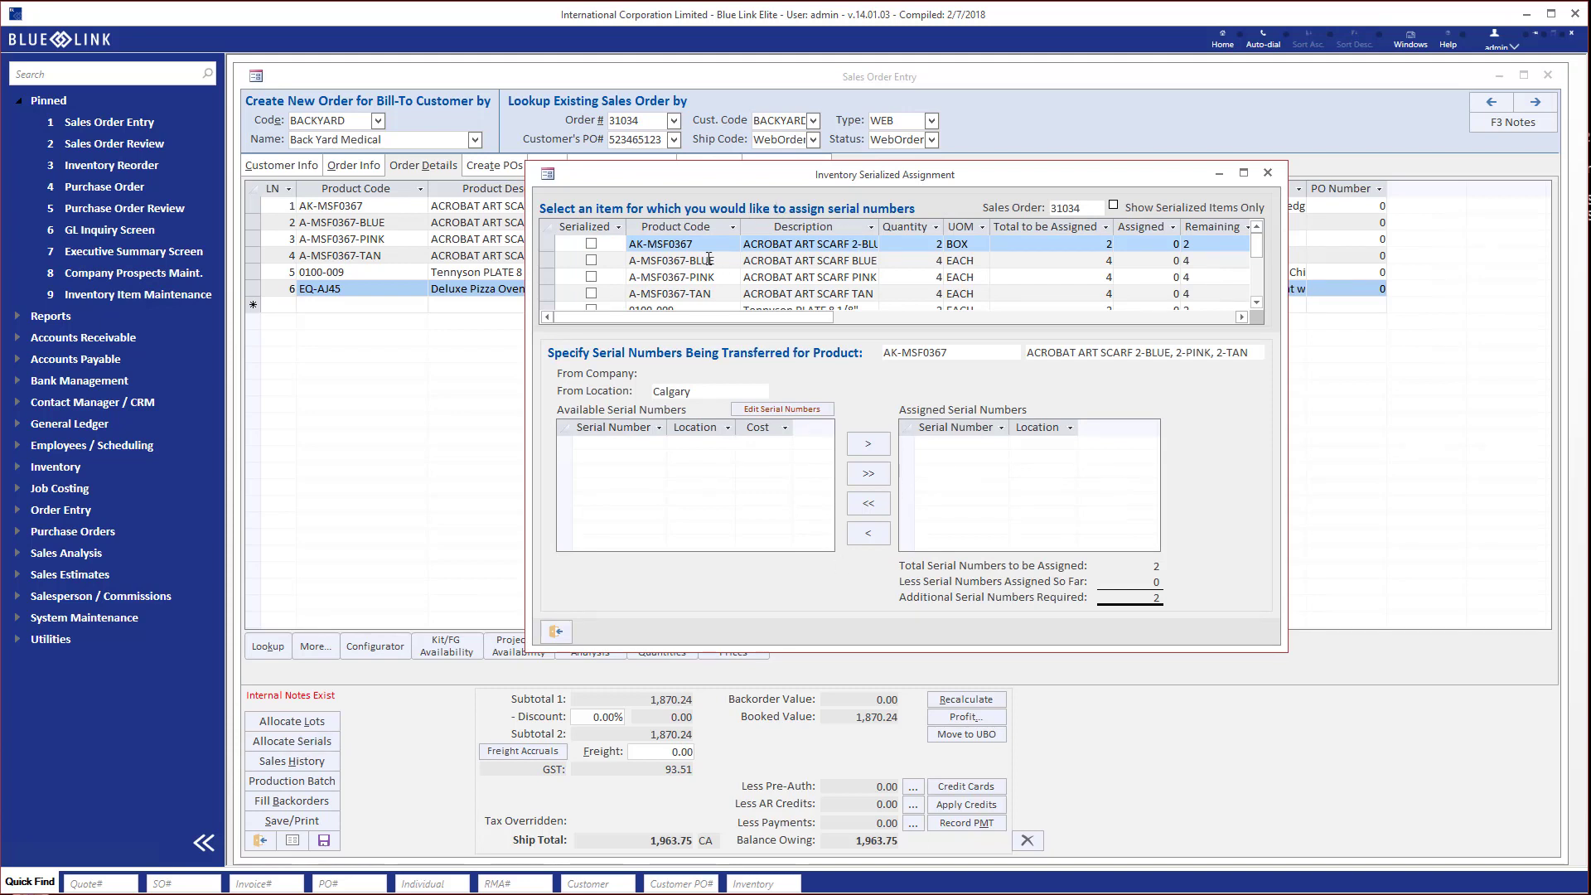
click(826, 263)
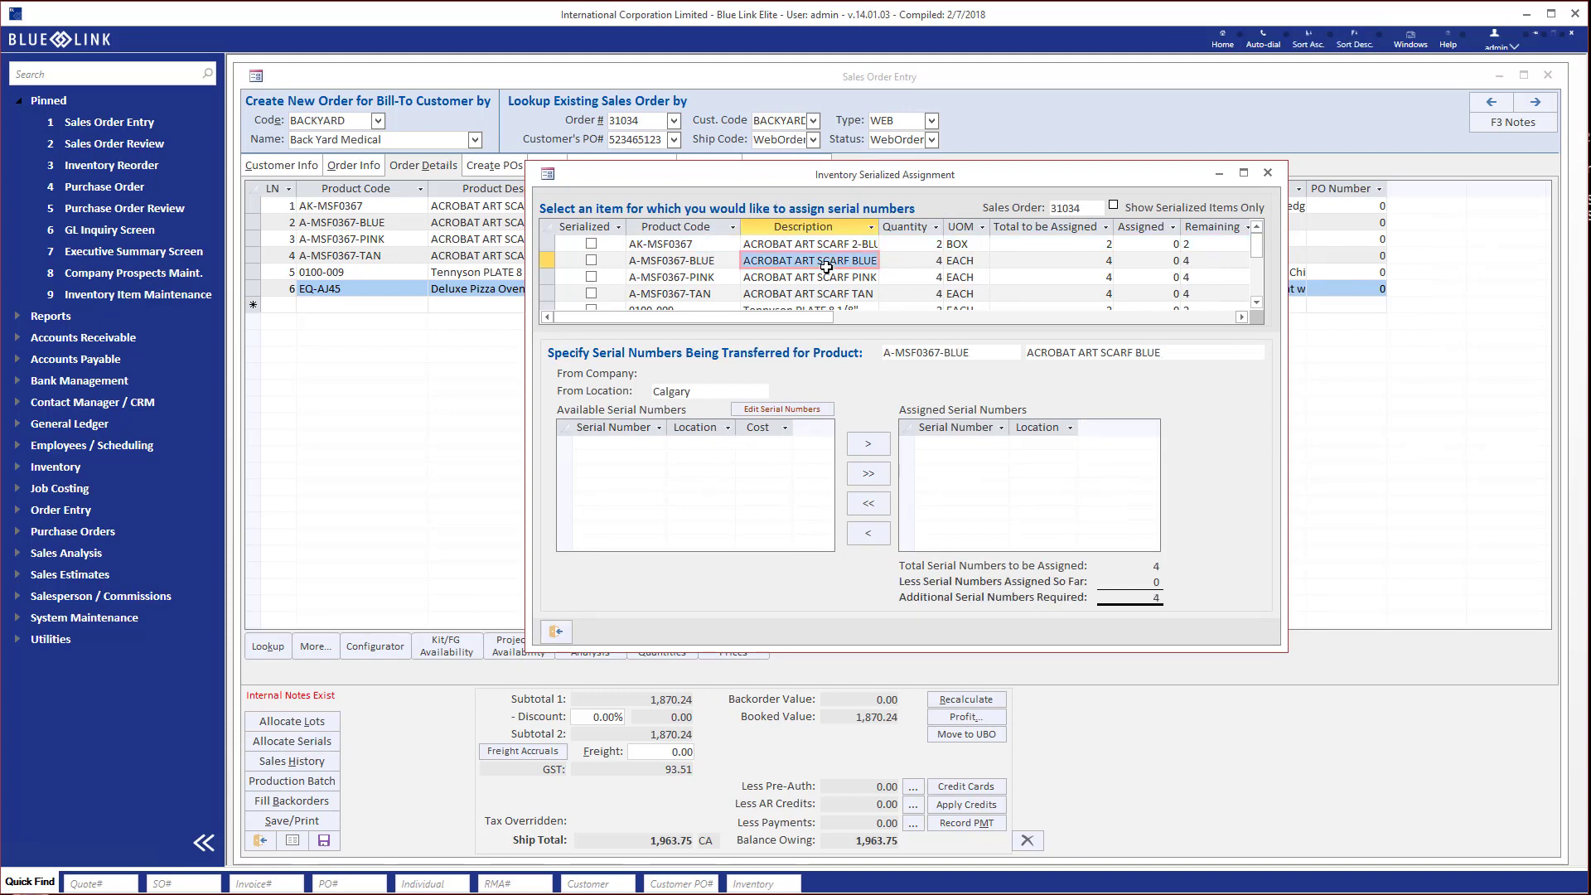
scroll(827, 267, down, 2)
scroll(827, 267, up, 1)
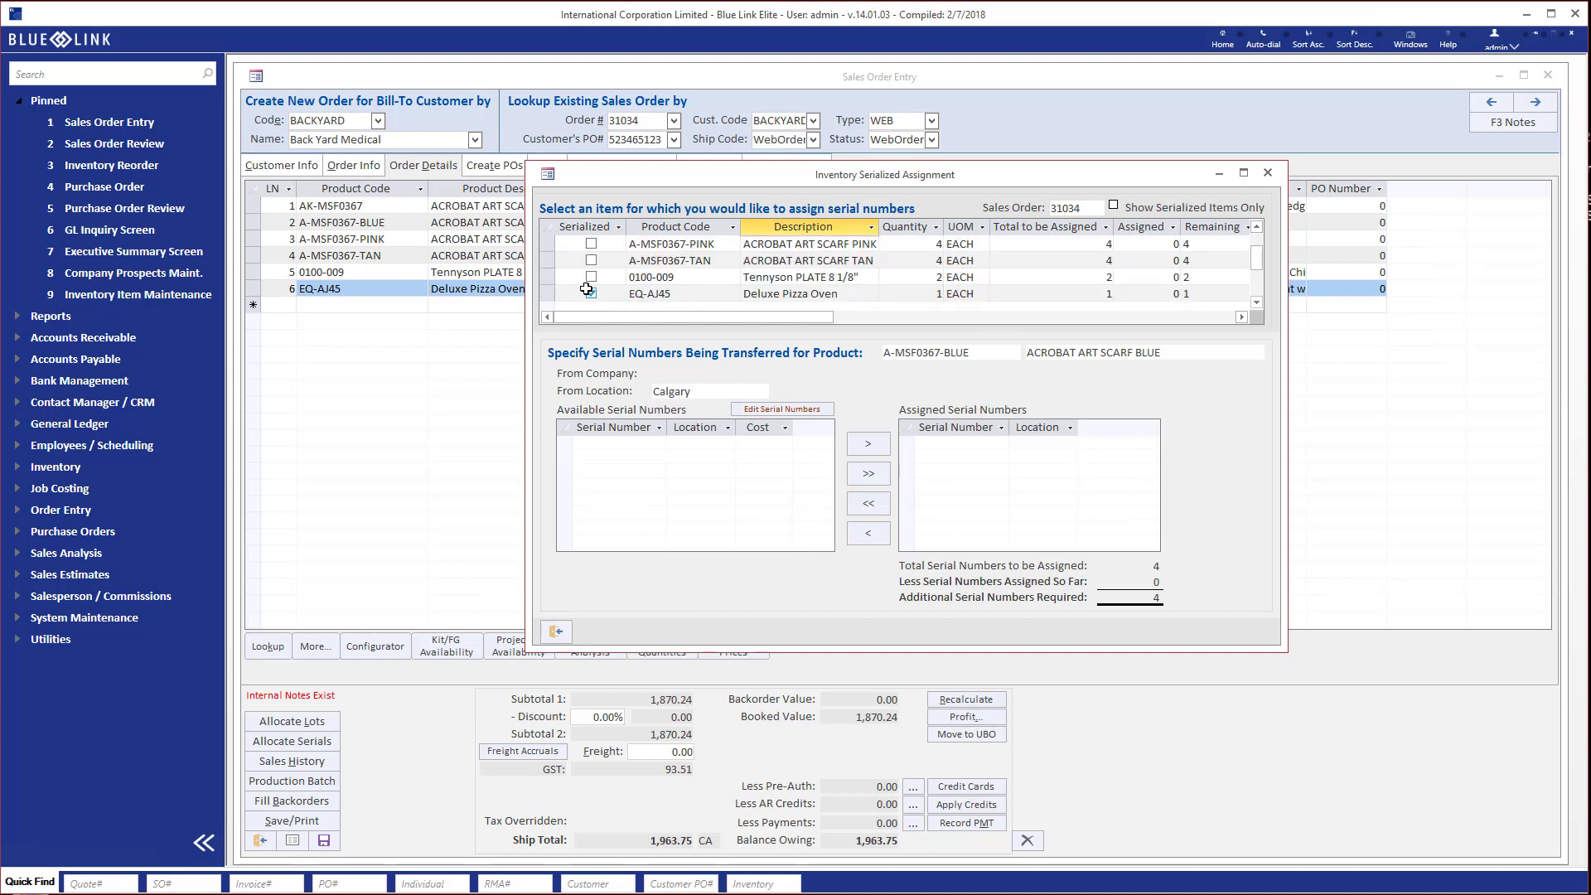
click(692, 295)
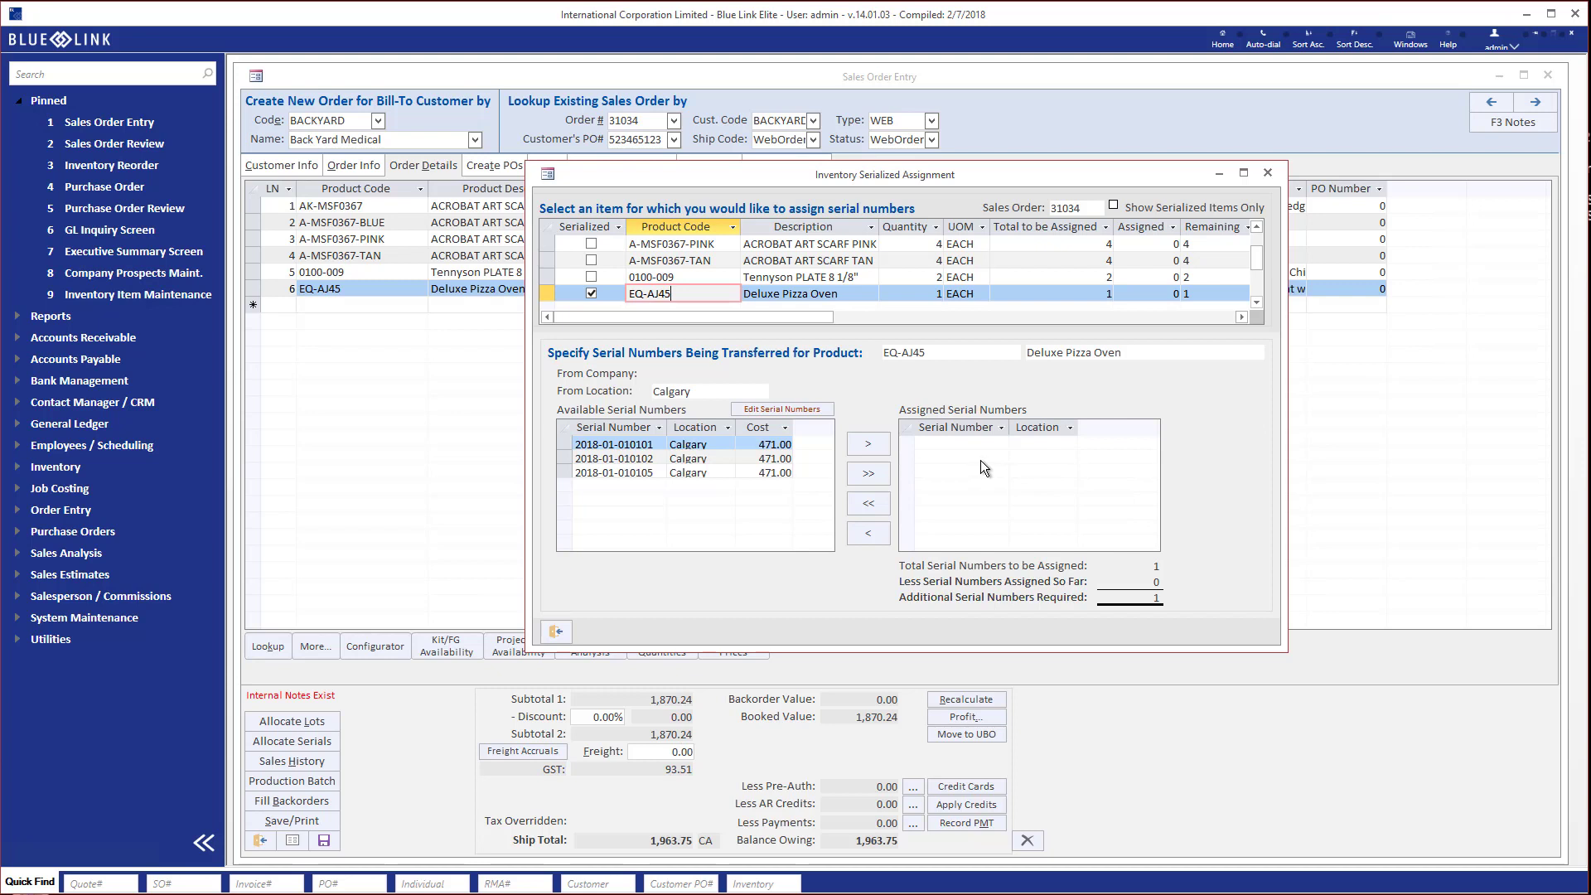
click(688, 445)
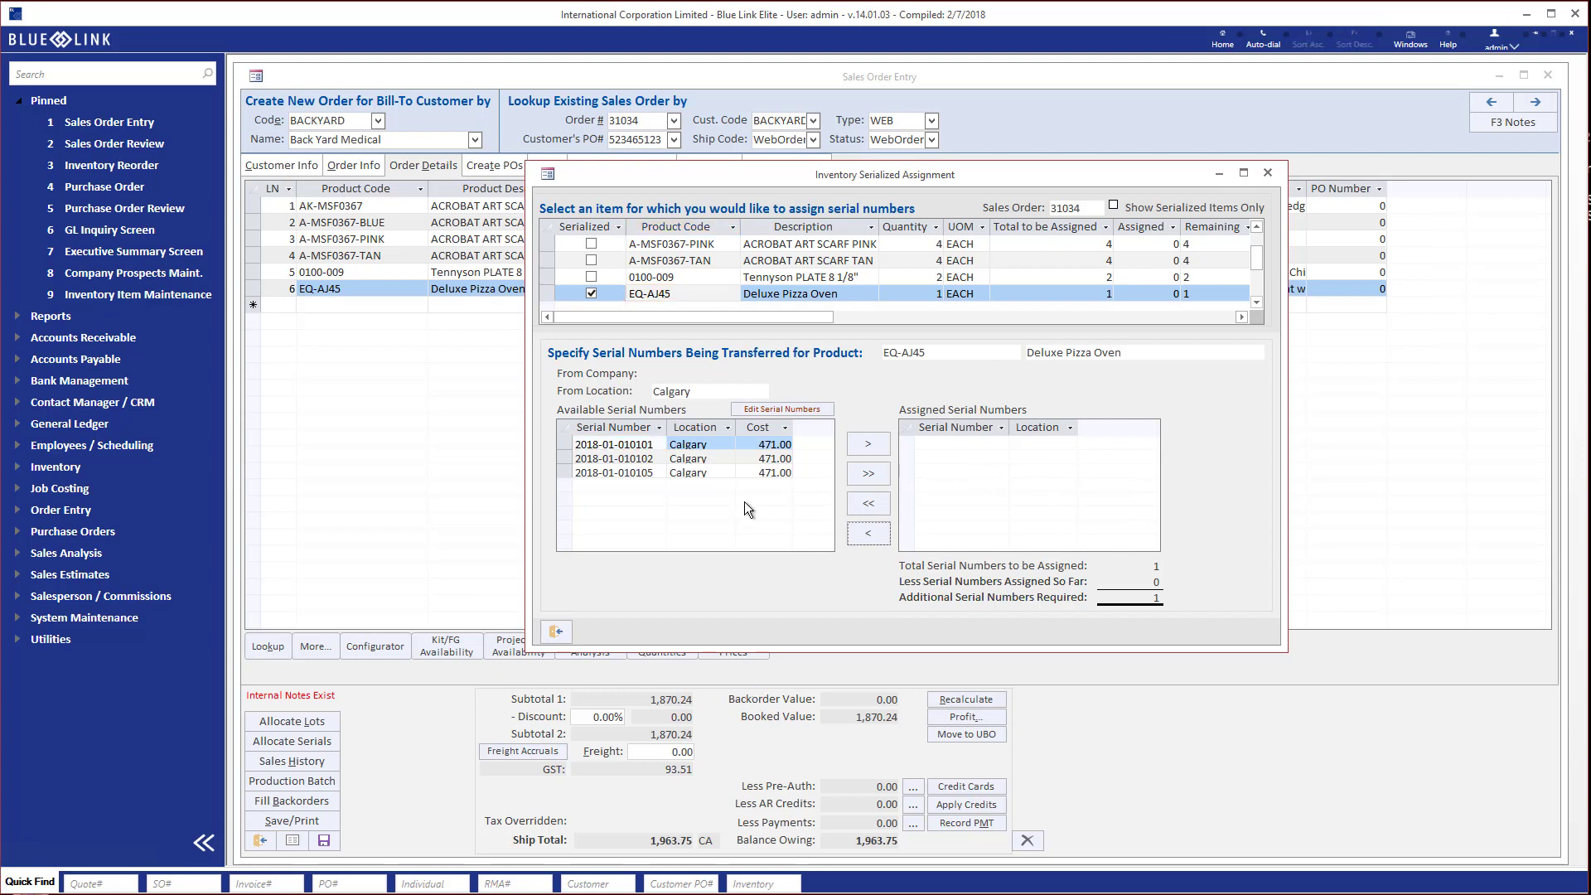
click(632, 458)
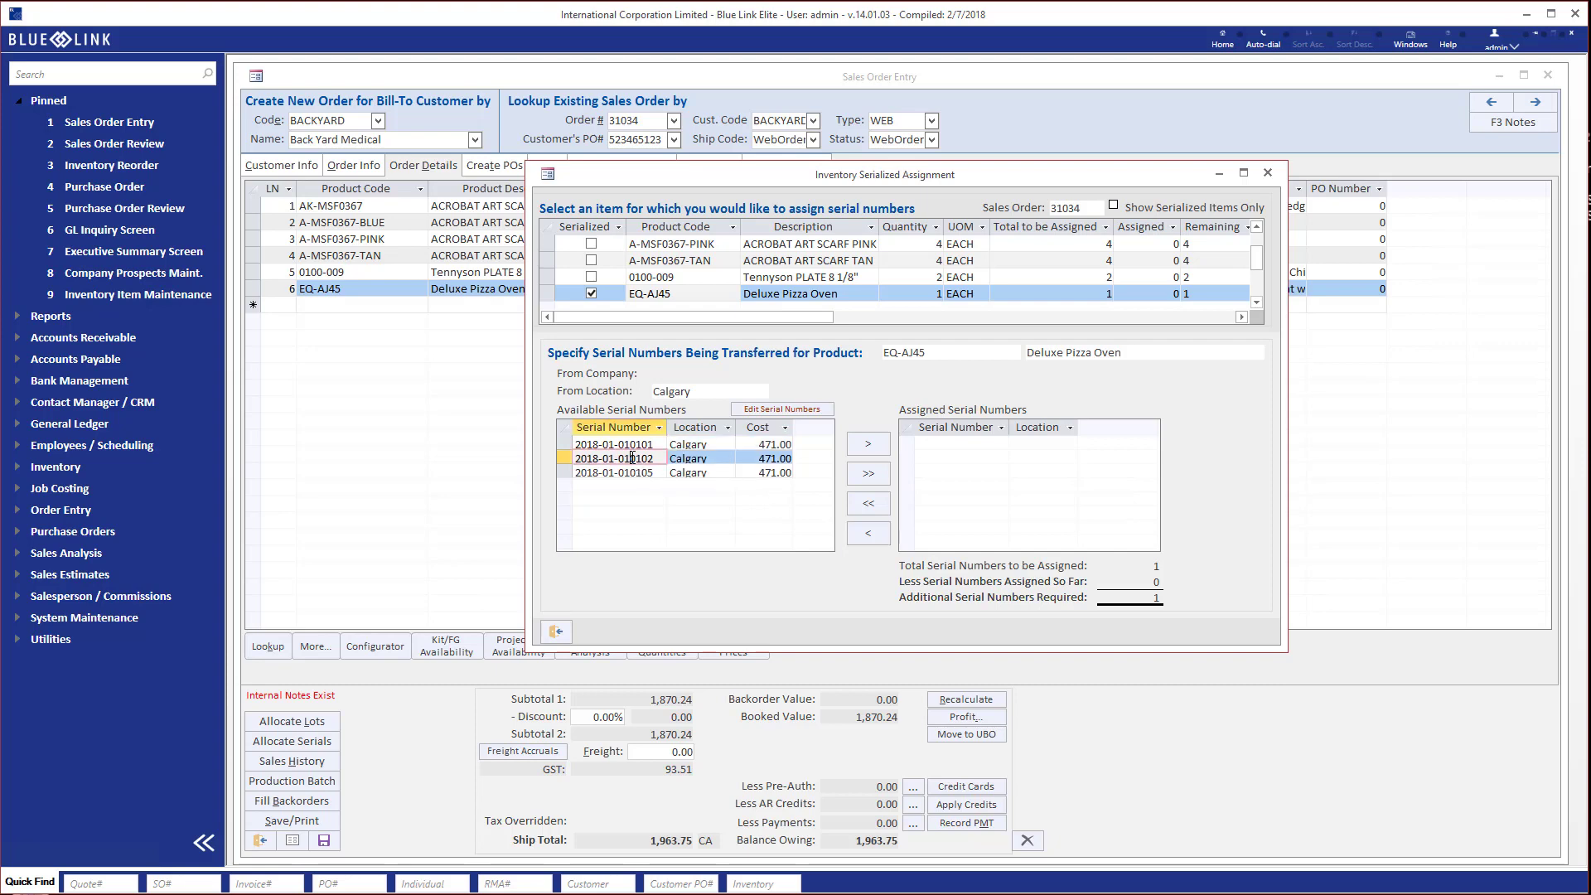
click(863, 446)
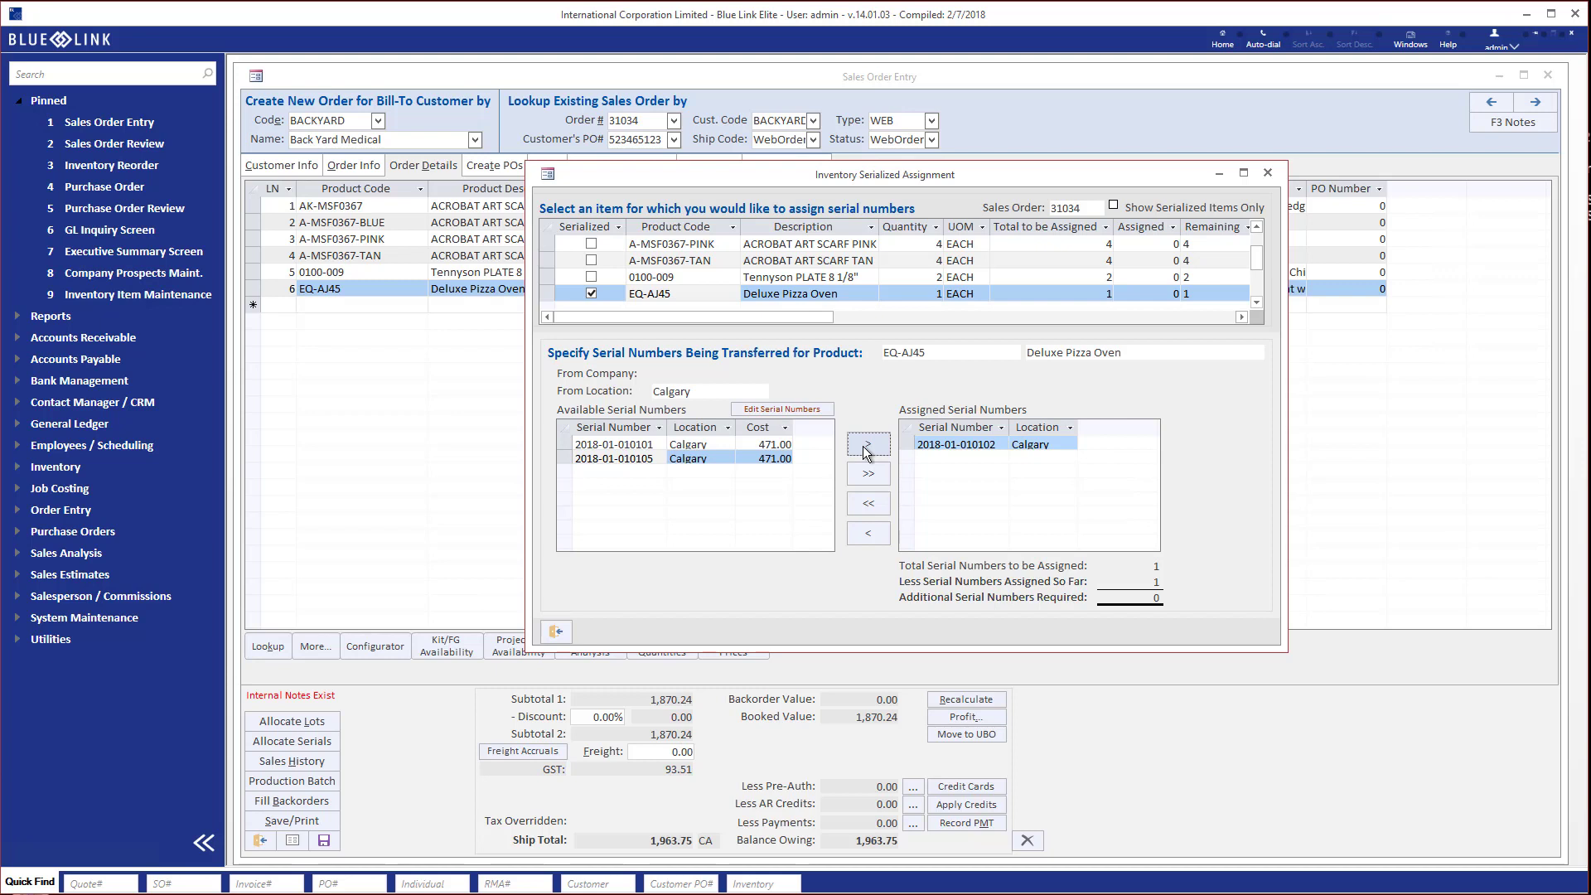
click(870, 533)
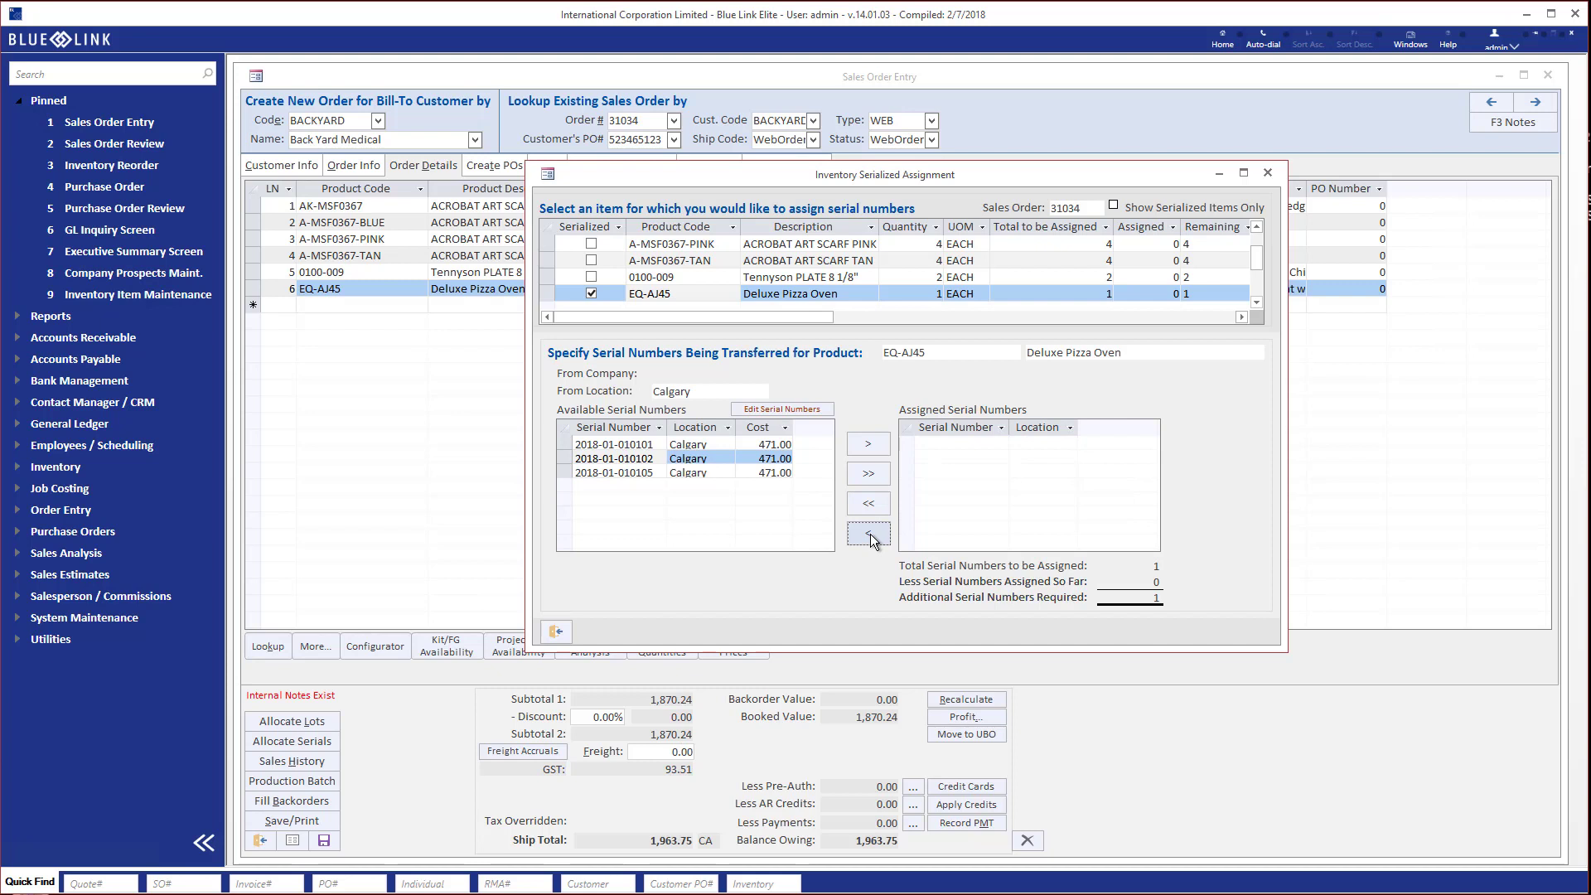
double_click(615, 473)
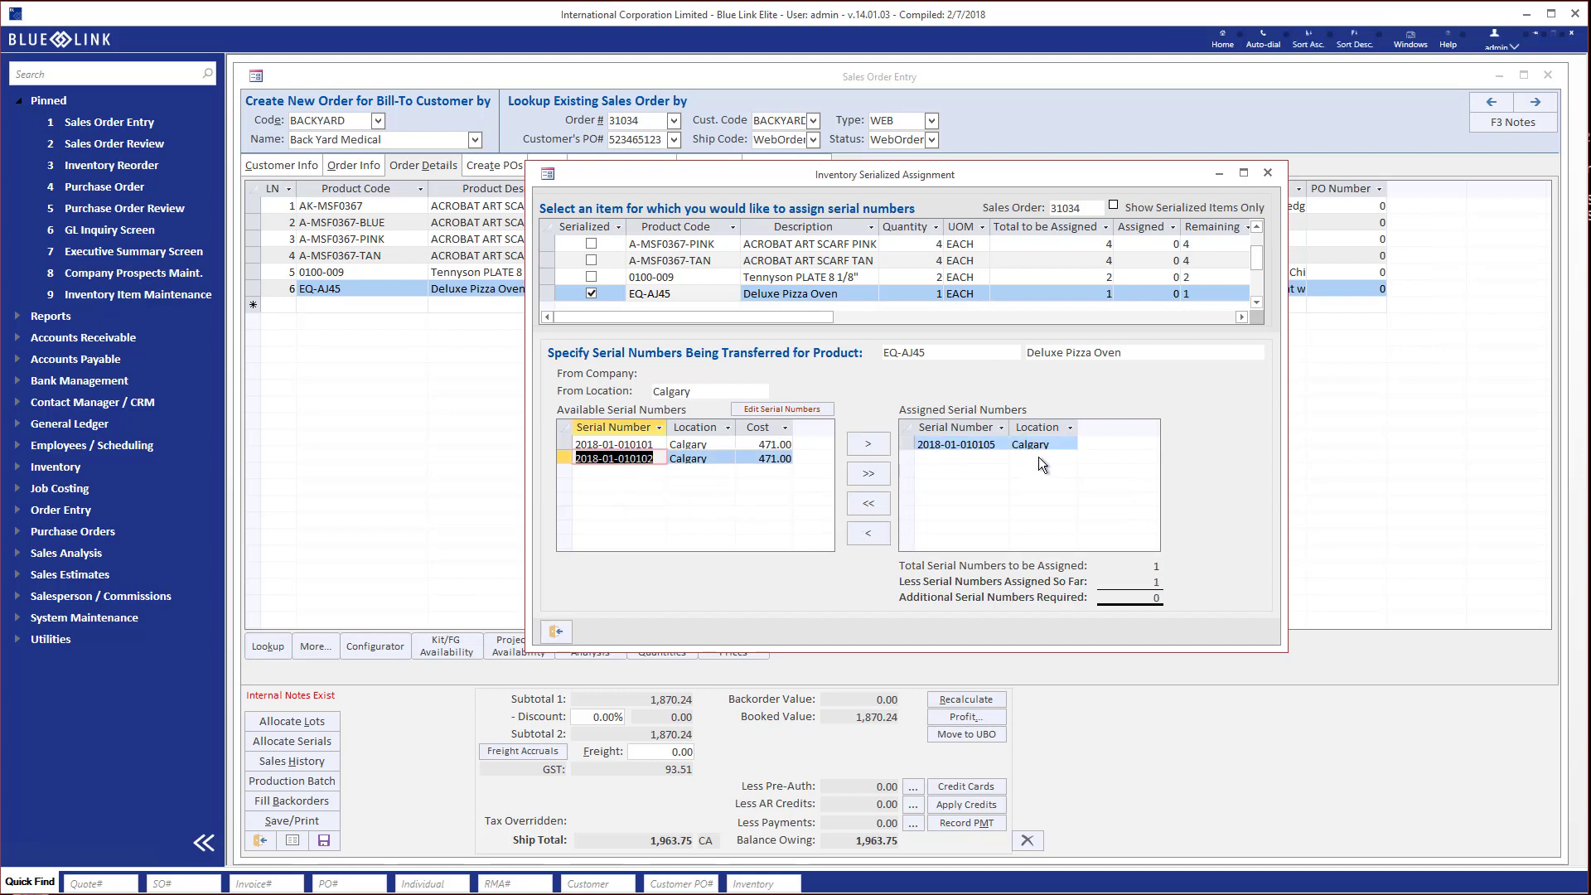
click(868, 533)
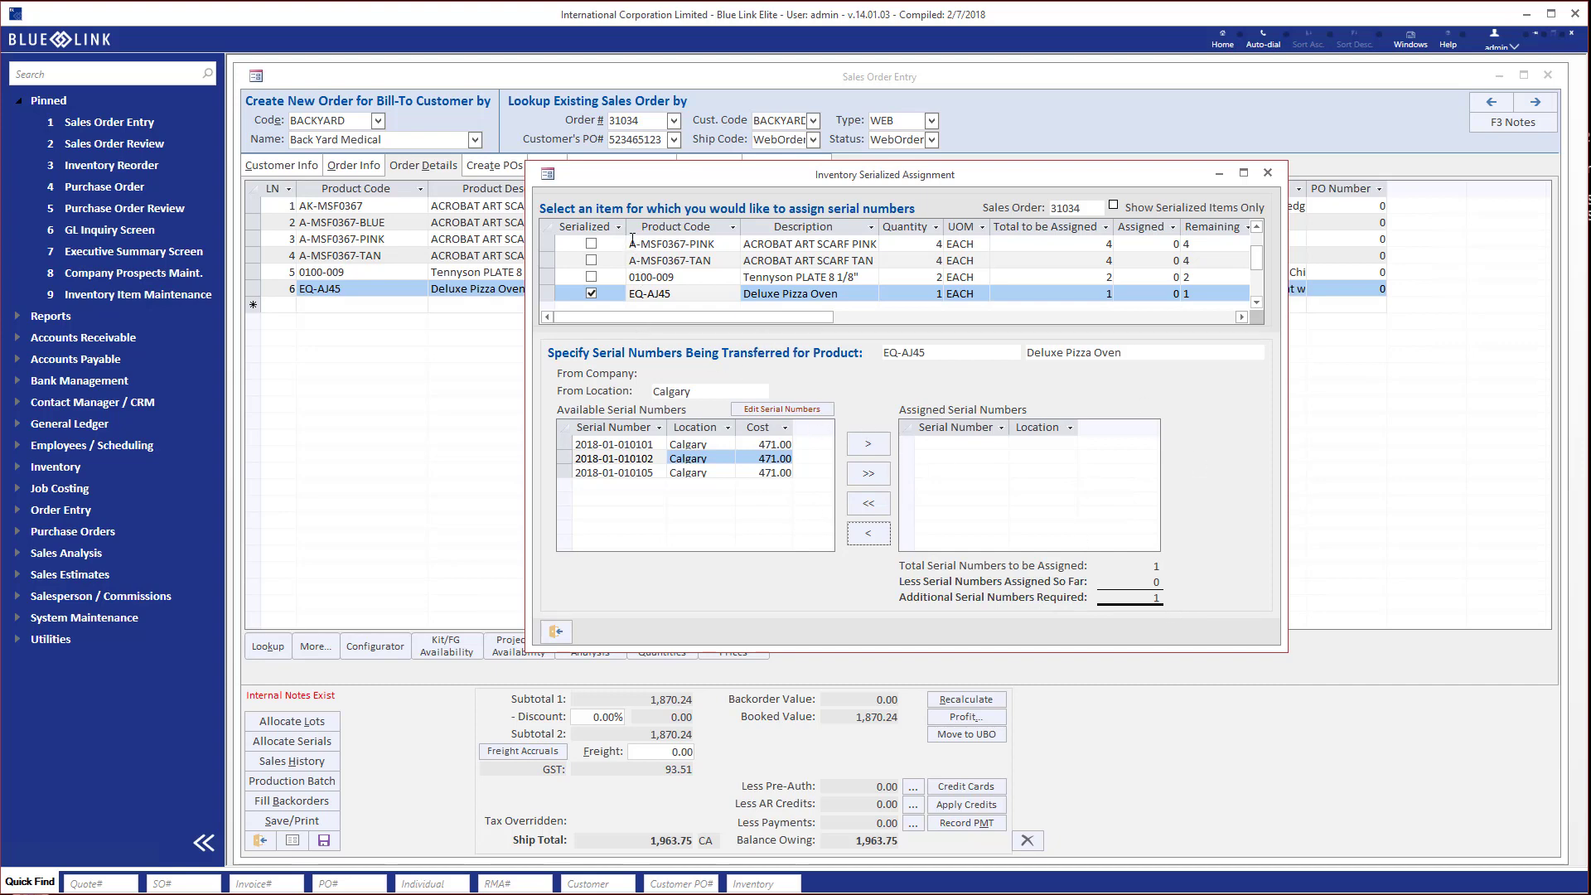
click(556, 630)
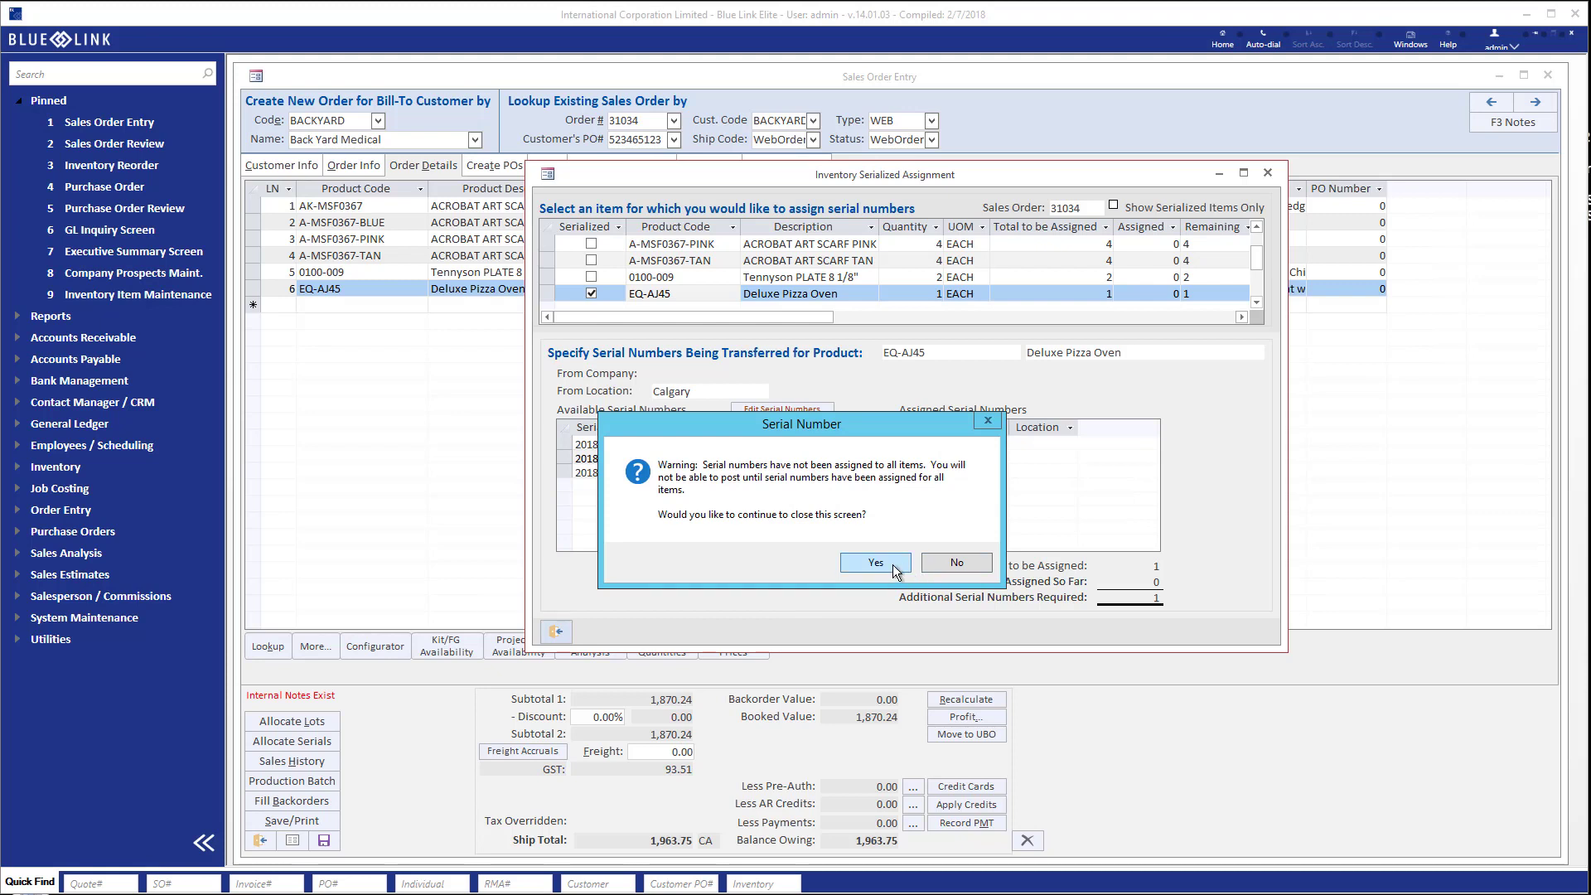
click(957, 563)
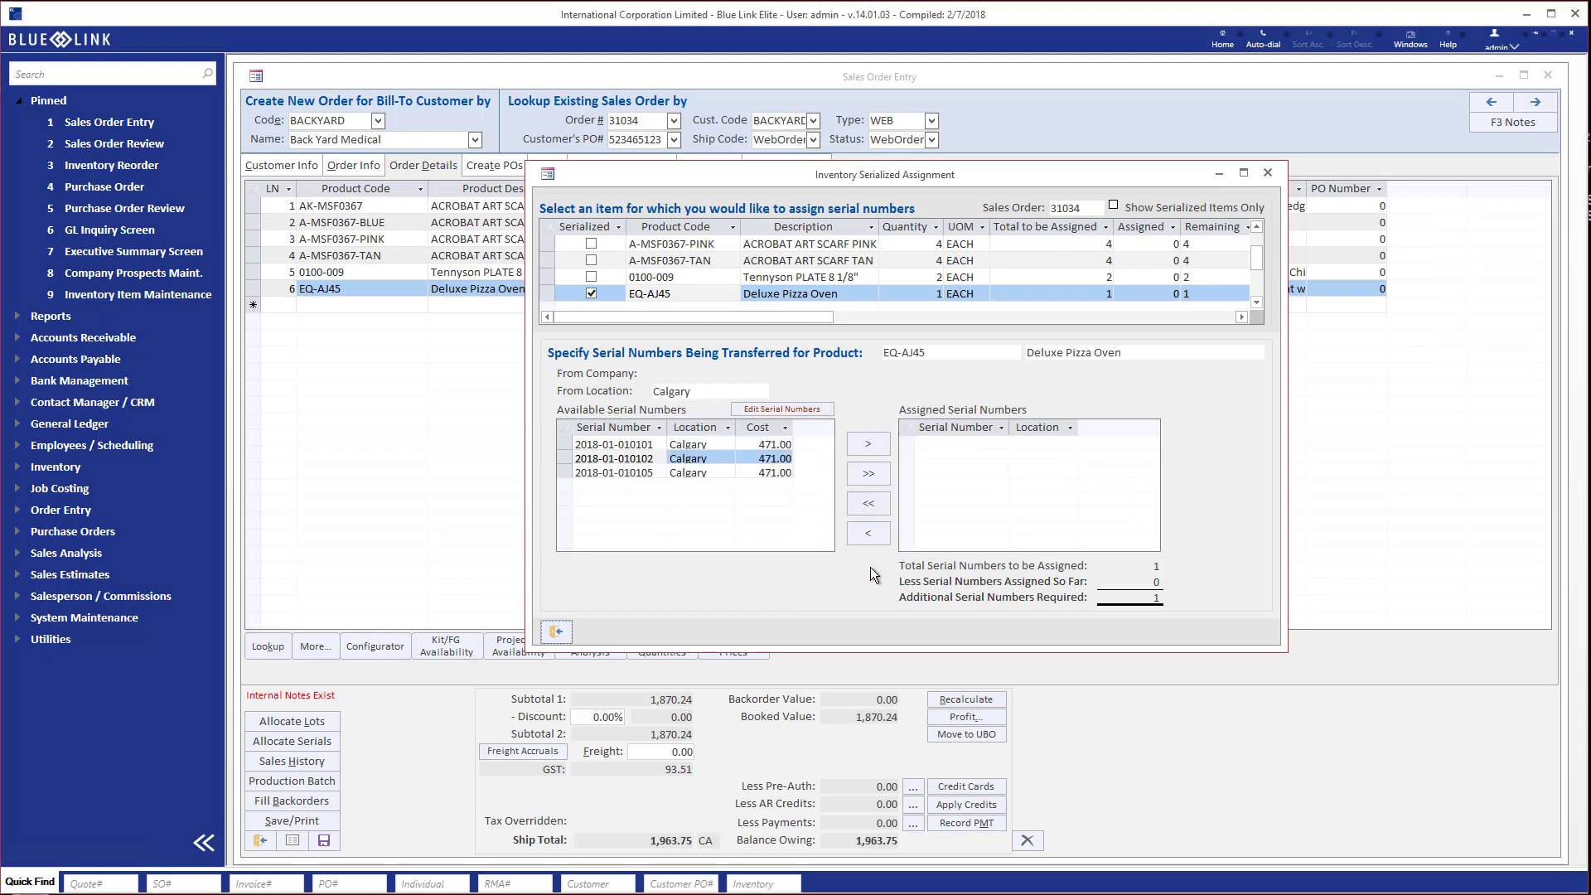
click(871, 444)
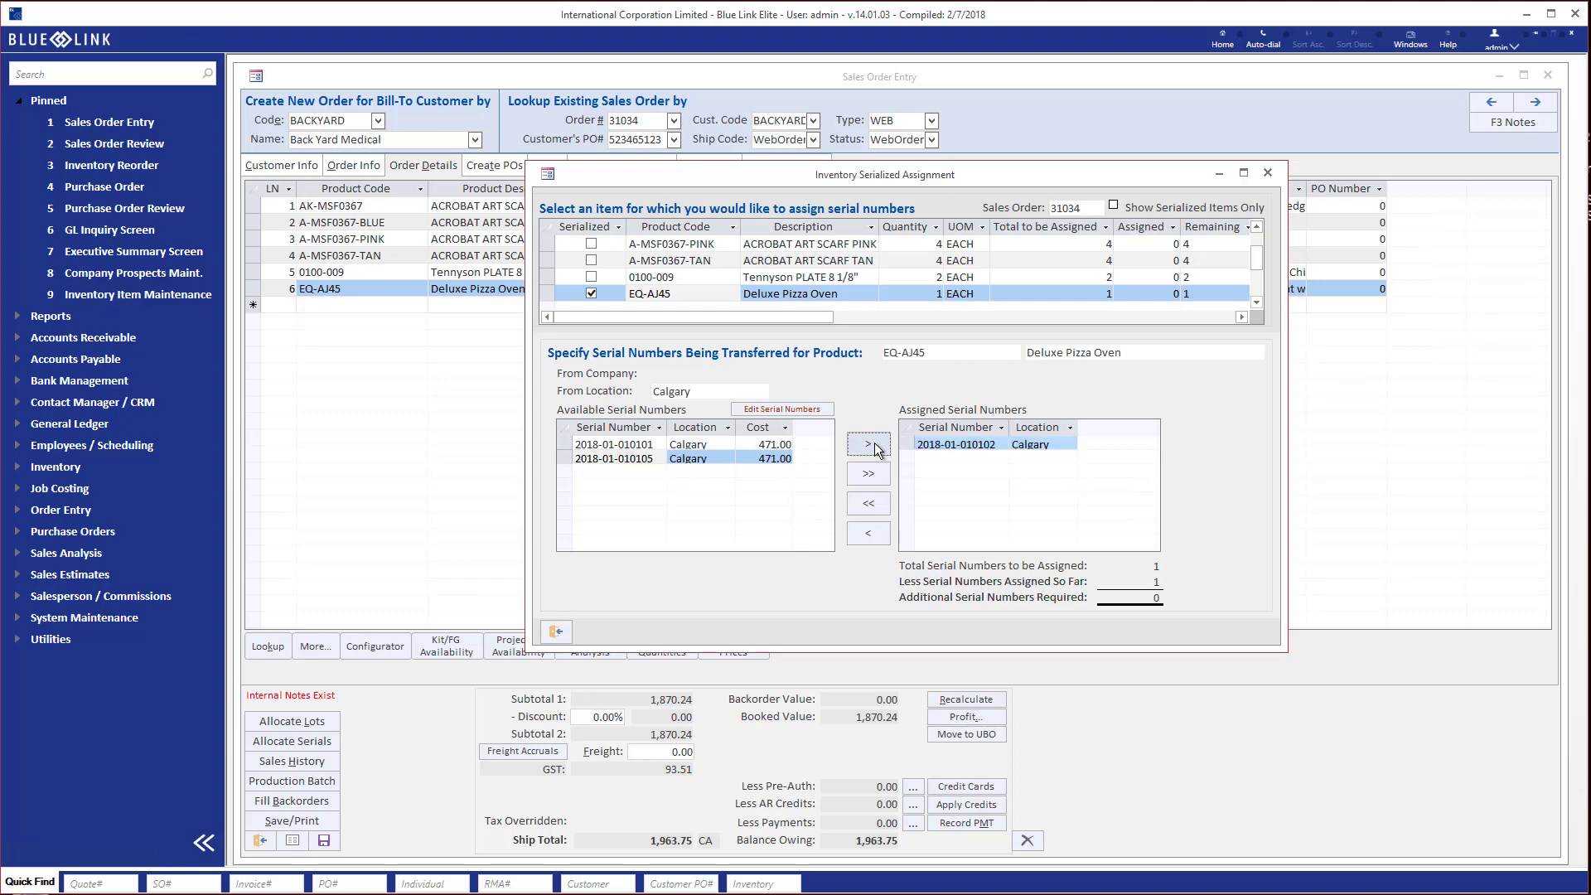
click(555, 633)
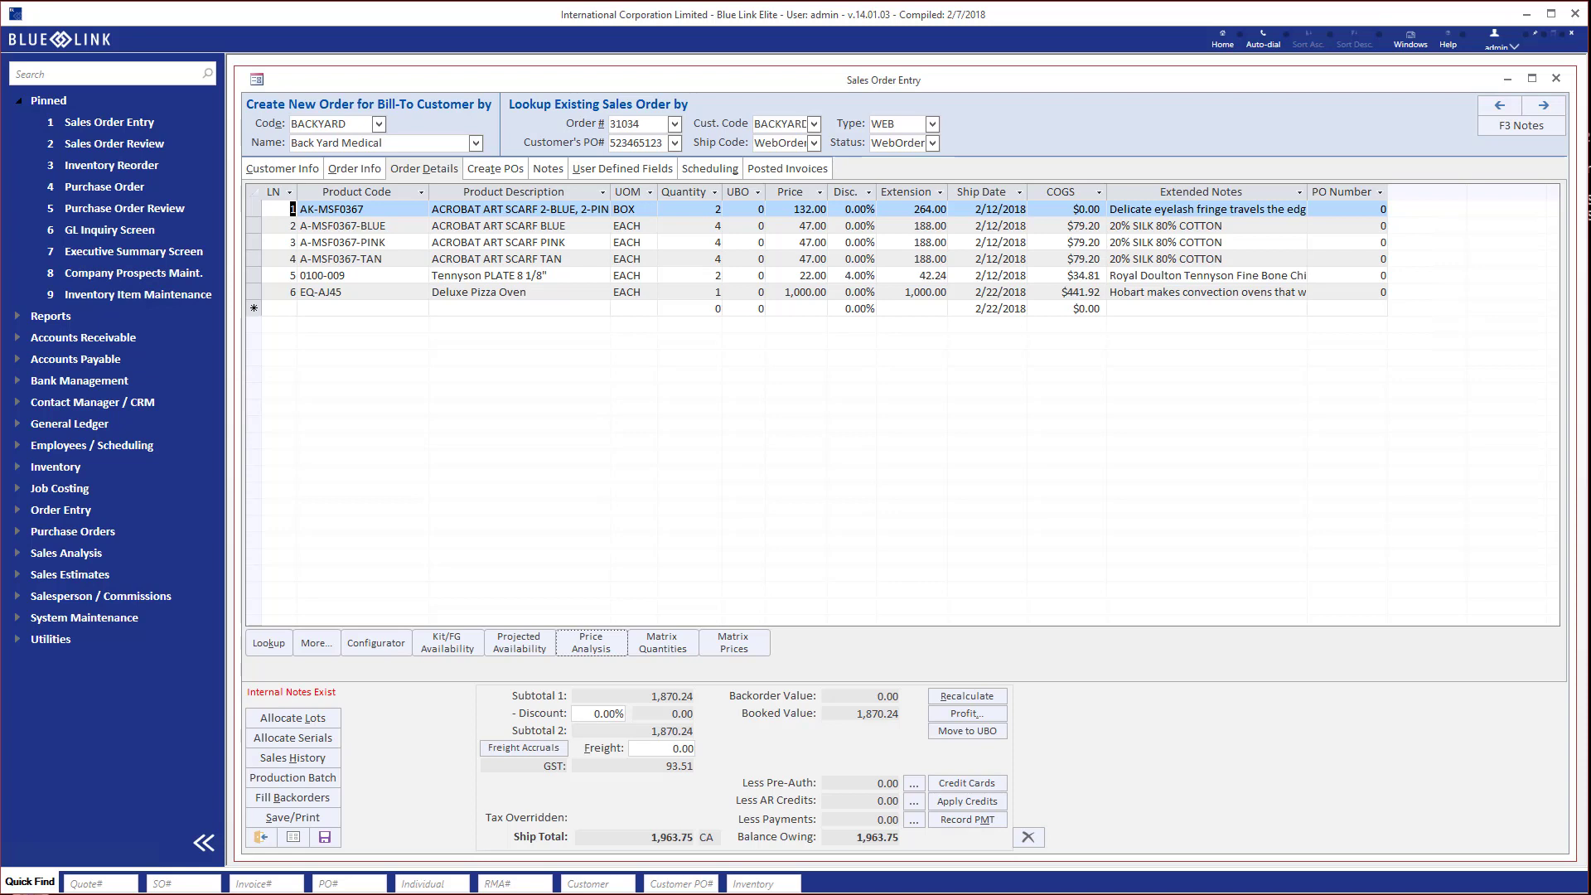
Go back two sales orders to the one for Atlanta Bread Company and show its order details.
click(1497, 106)
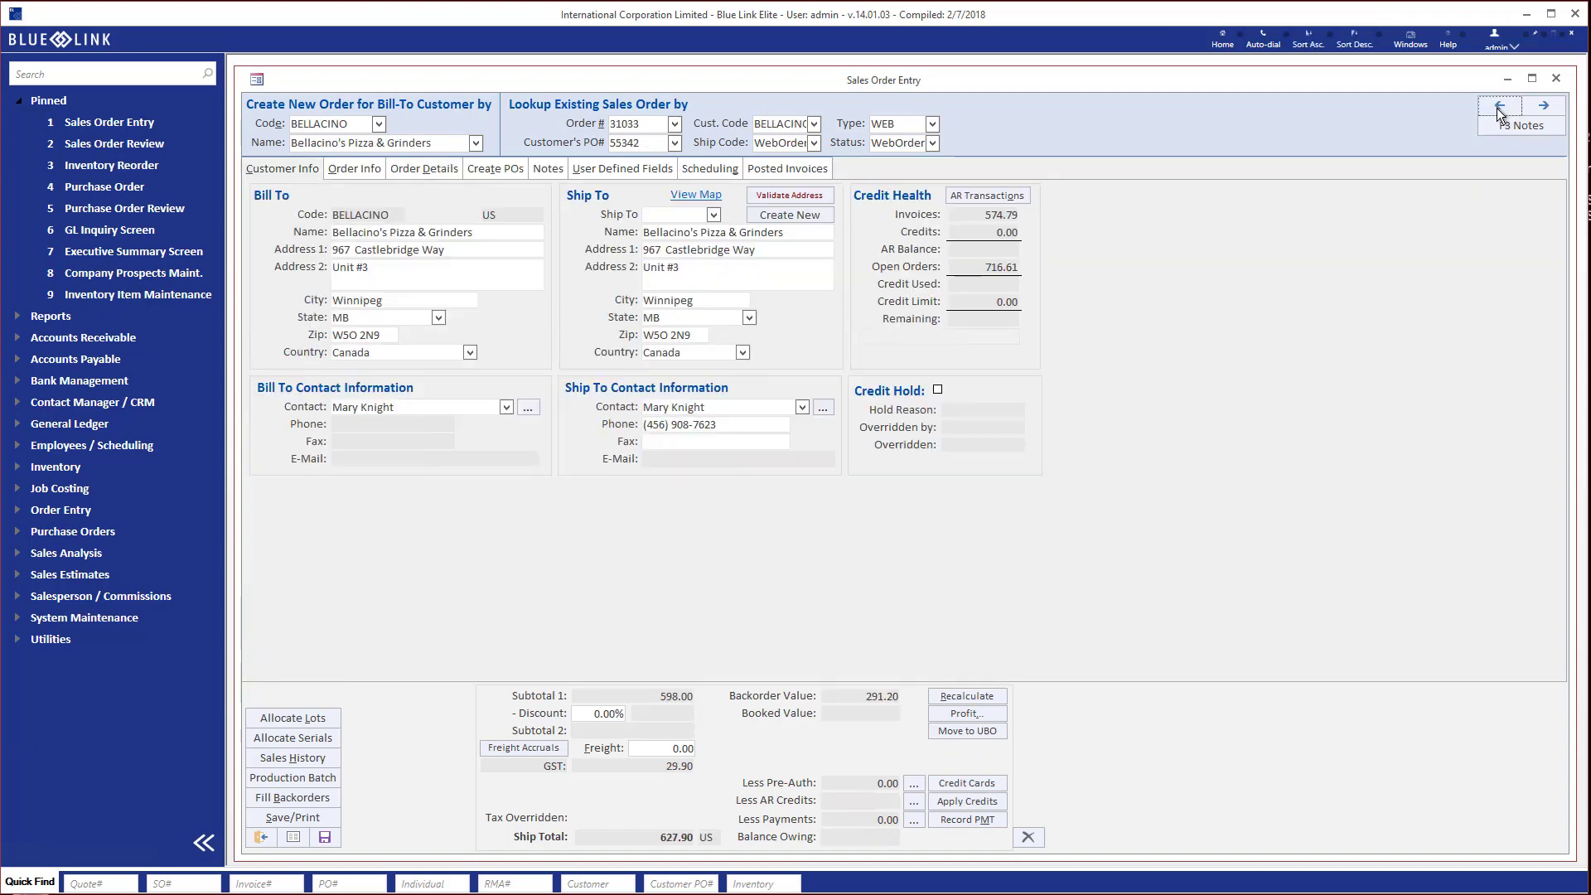
click(1499, 107)
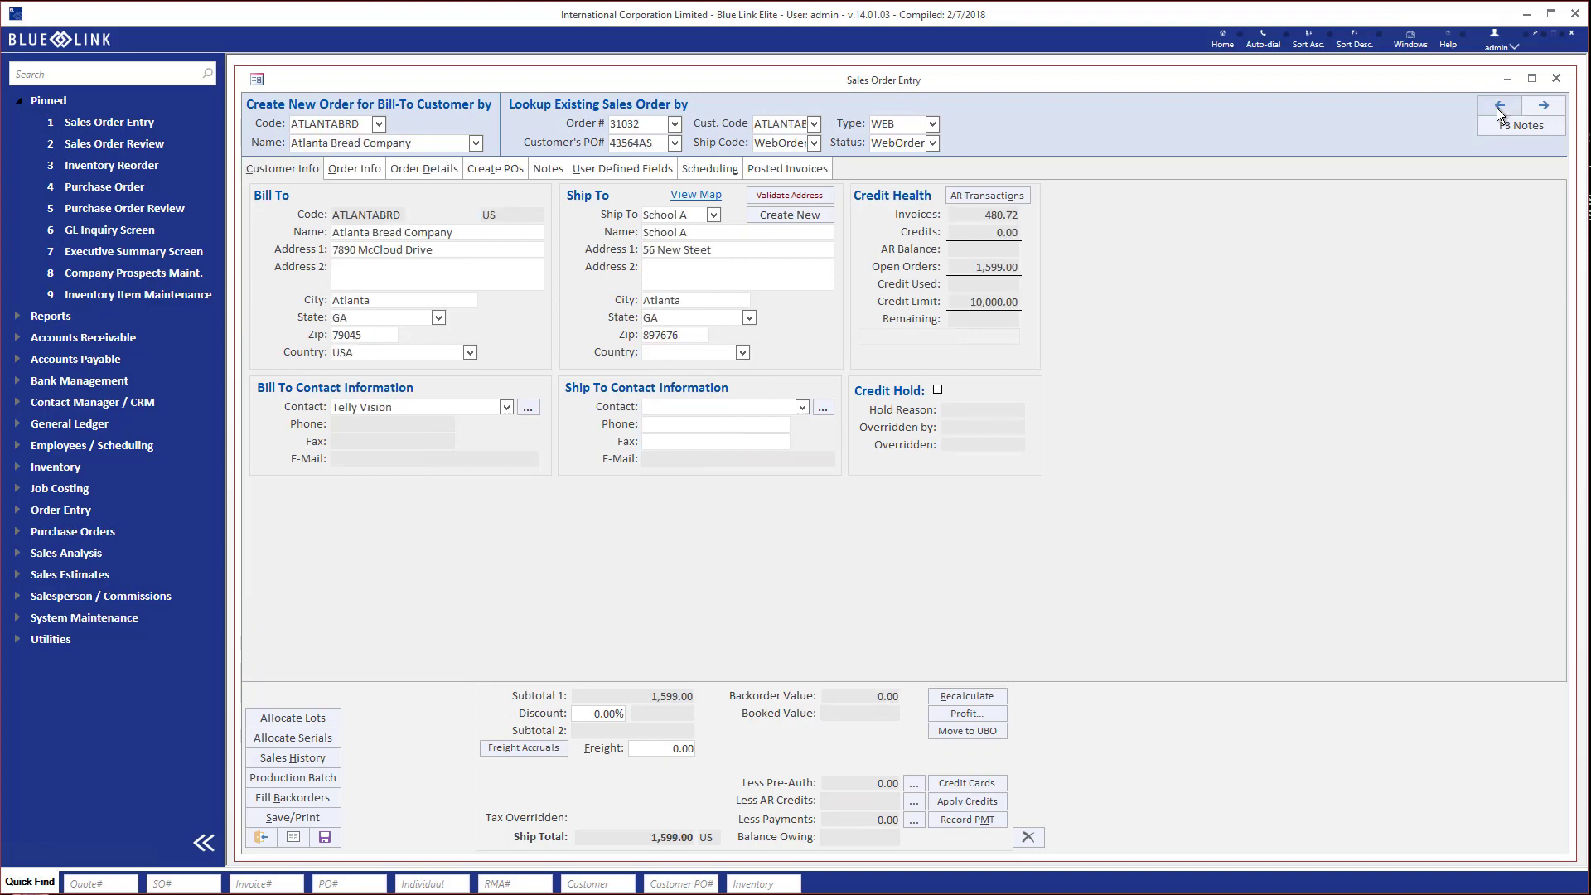
click(421, 168)
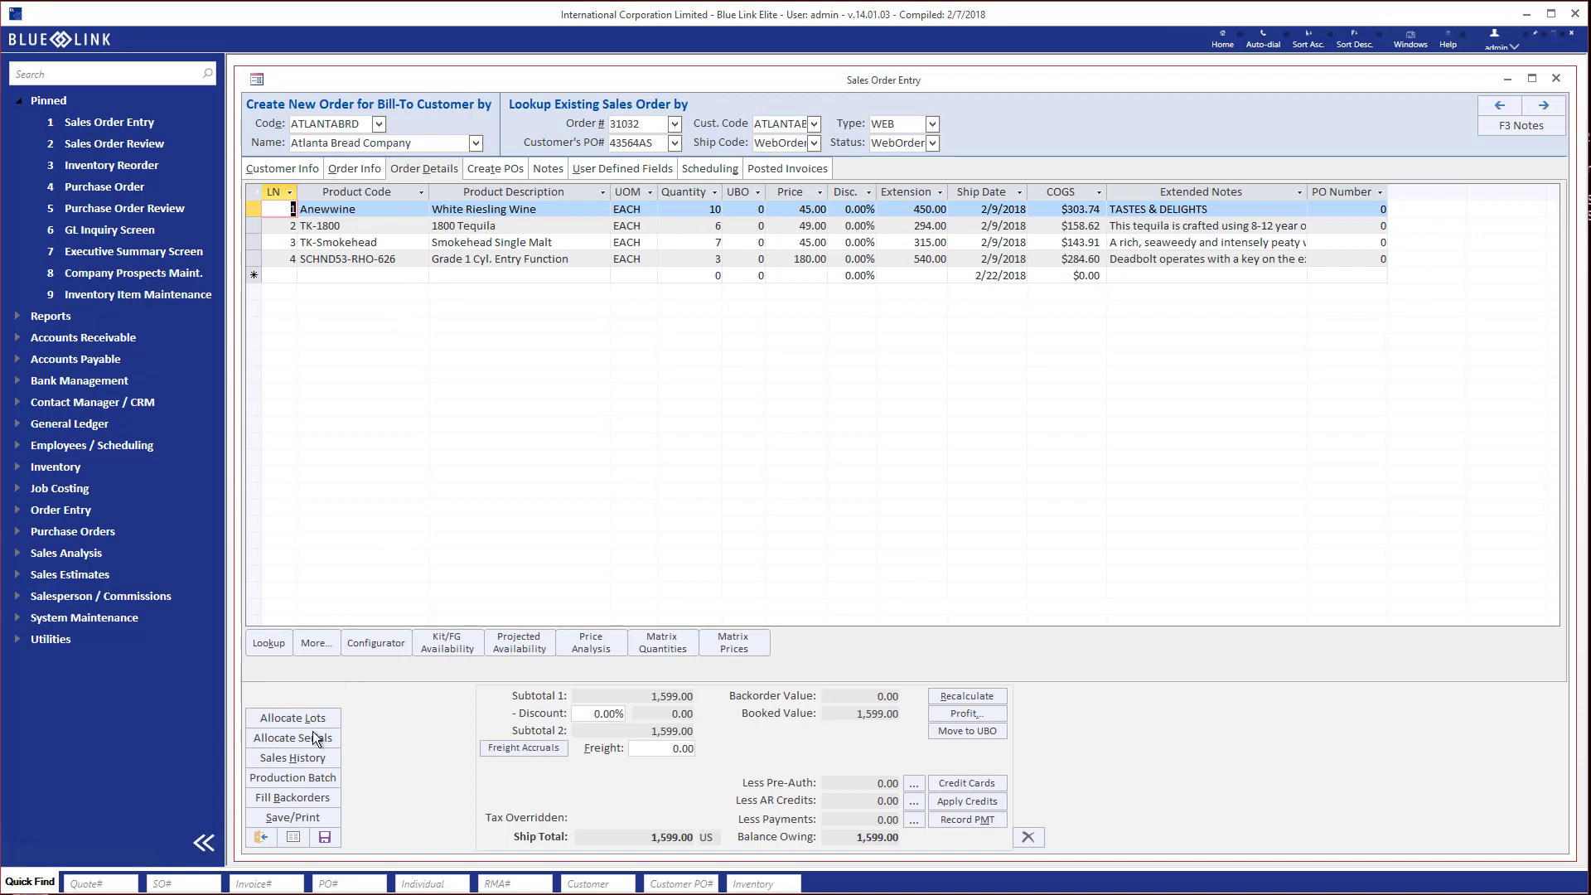
Open the inventory lot allocation for the sales order and select the TK-1800 tequila line.
click(290, 717)
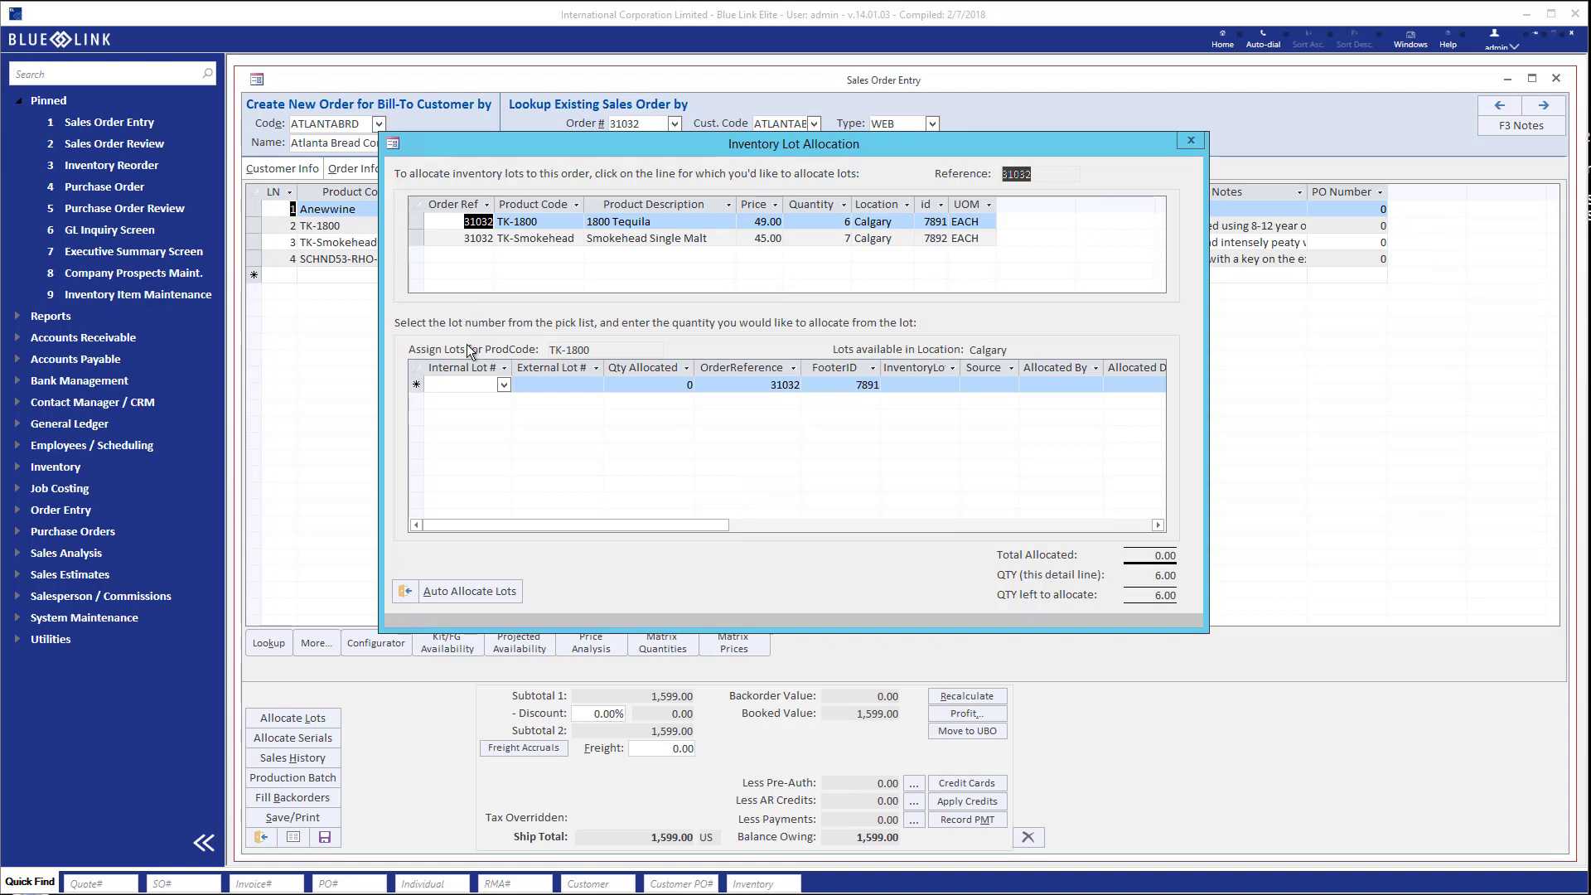
click(513, 241)
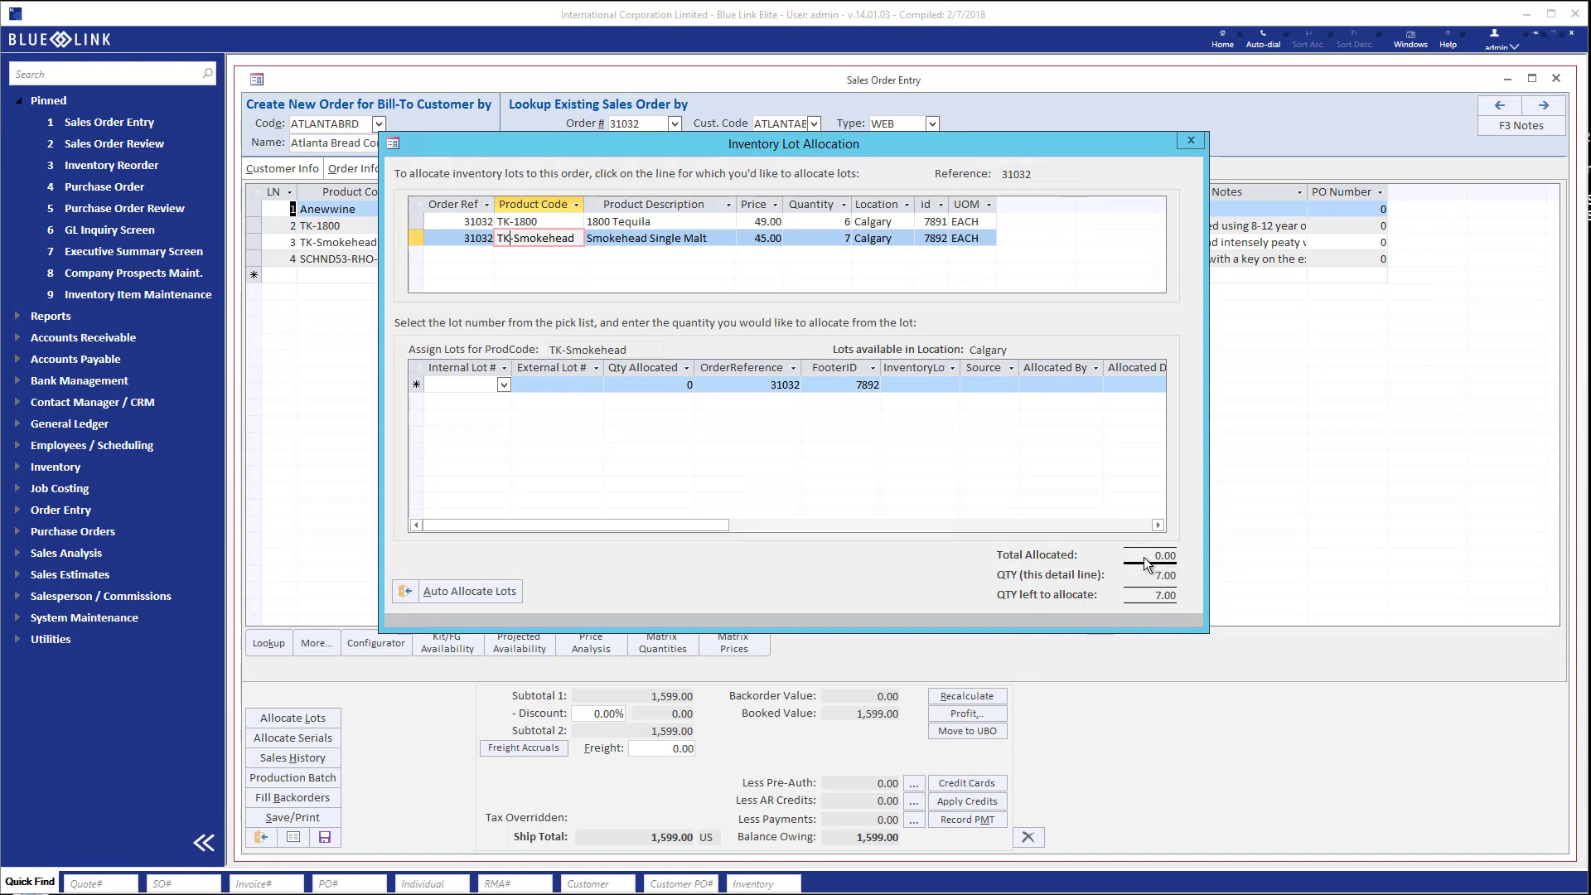
click(534, 222)
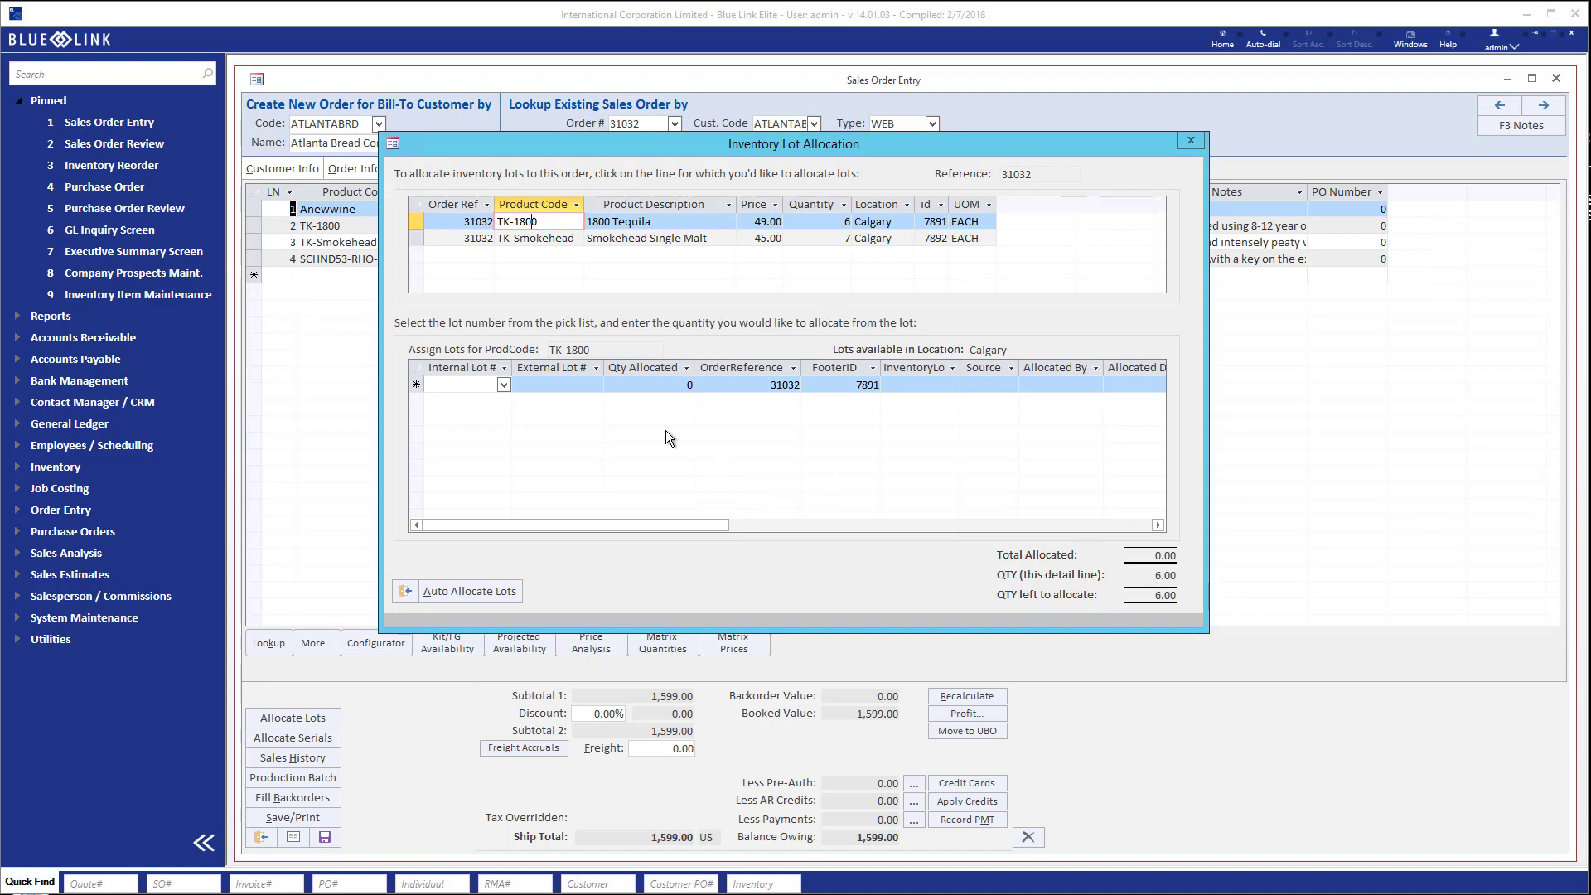
Allocate a quantity of 3 from internal lot A6 to the TK-1800 line.
click(553, 384)
click(495, 385)
click(503, 384)
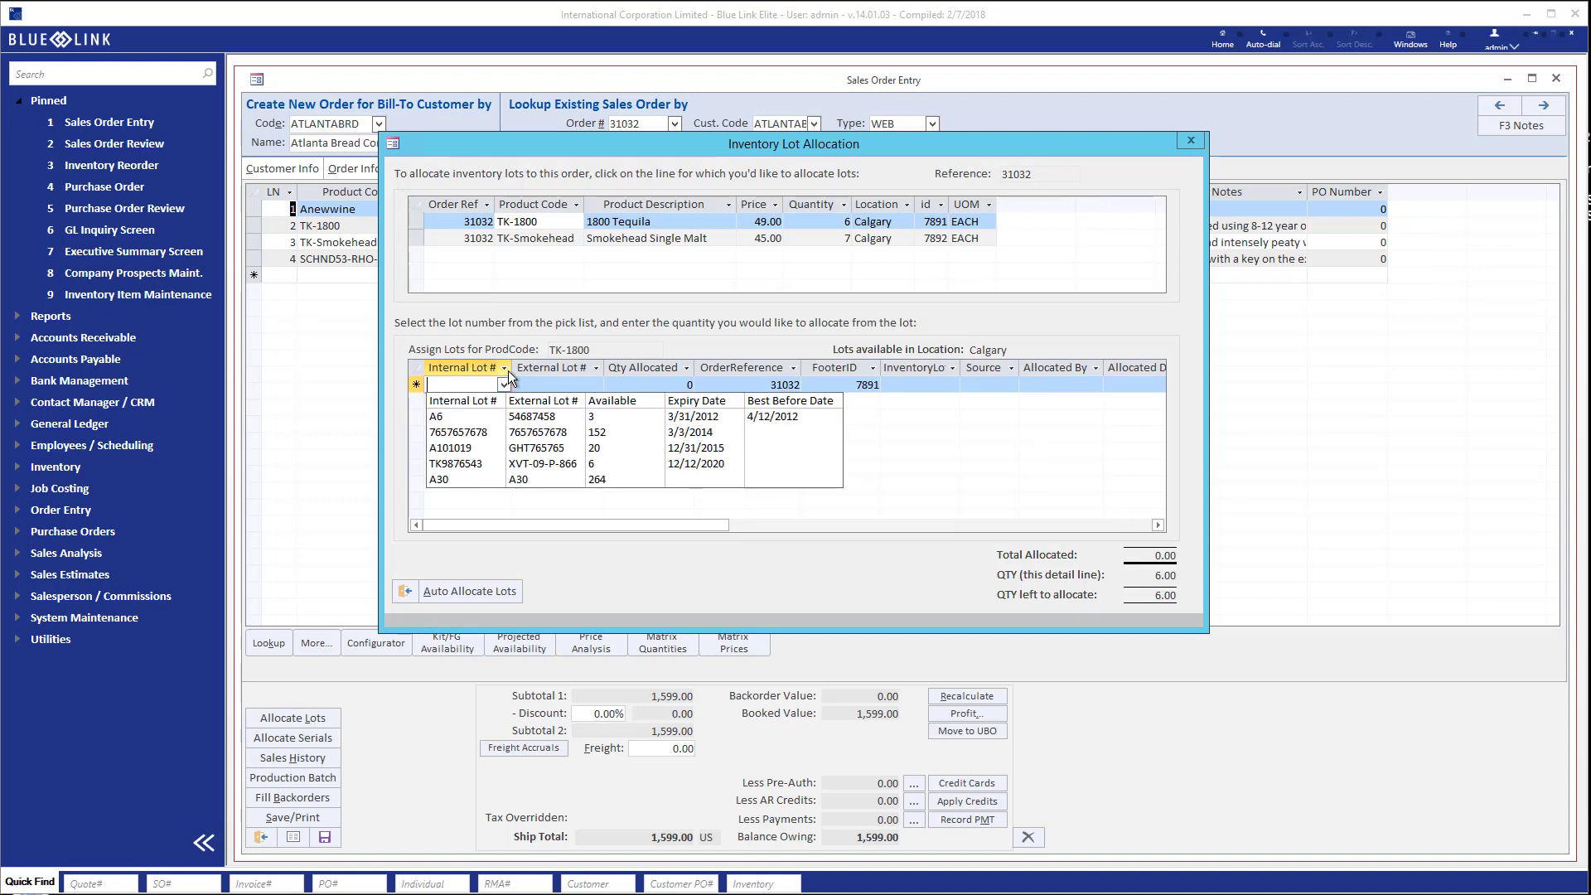
click(603, 416)
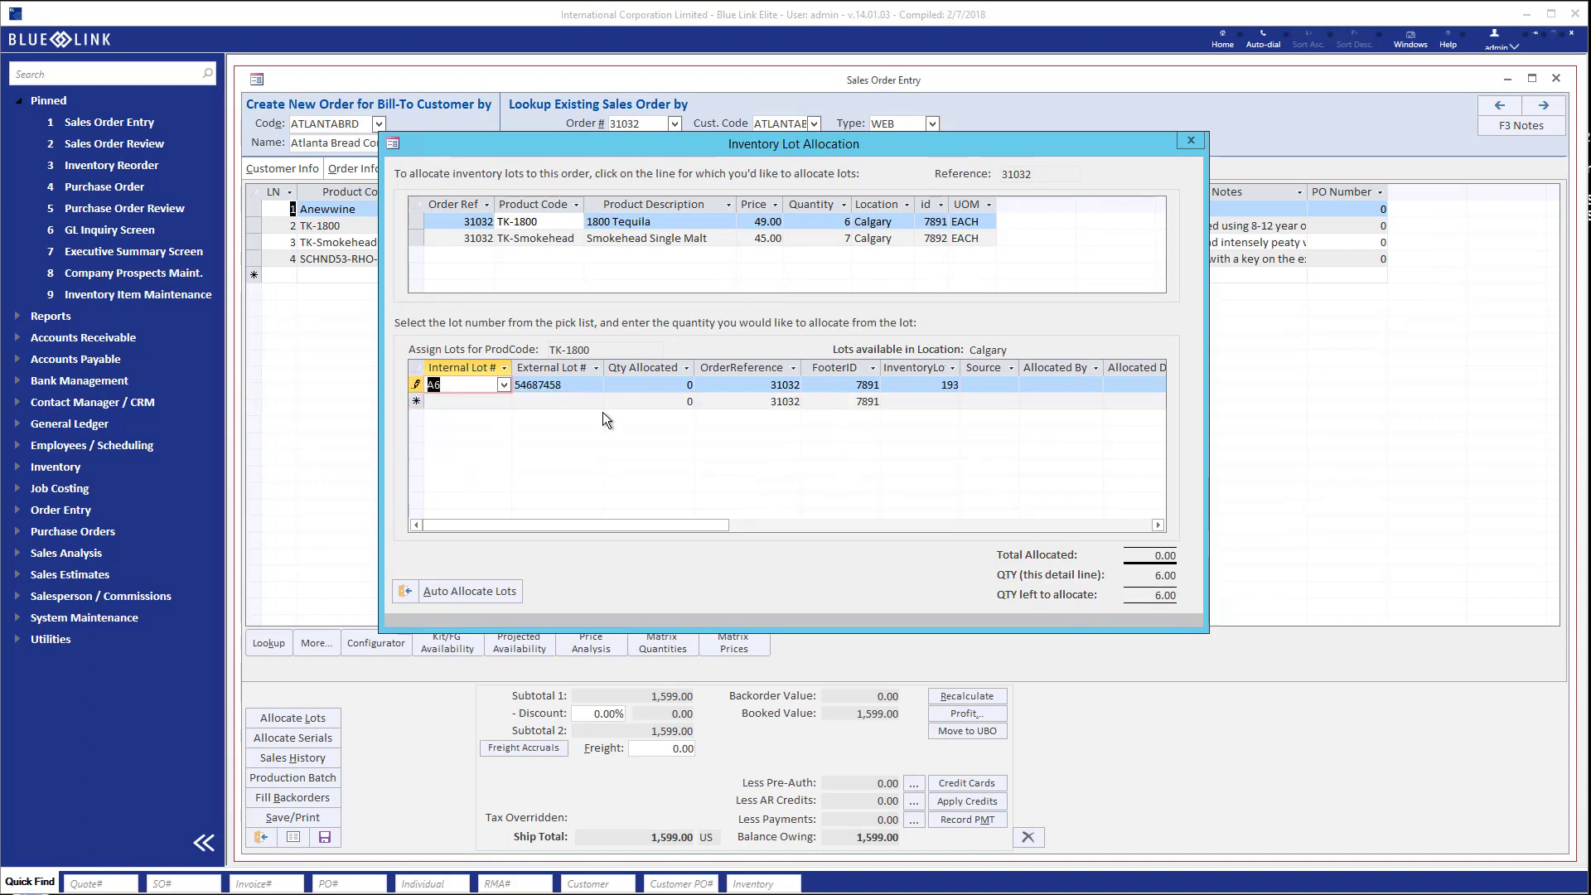
key(Tab)
key(Tab)
text(3)
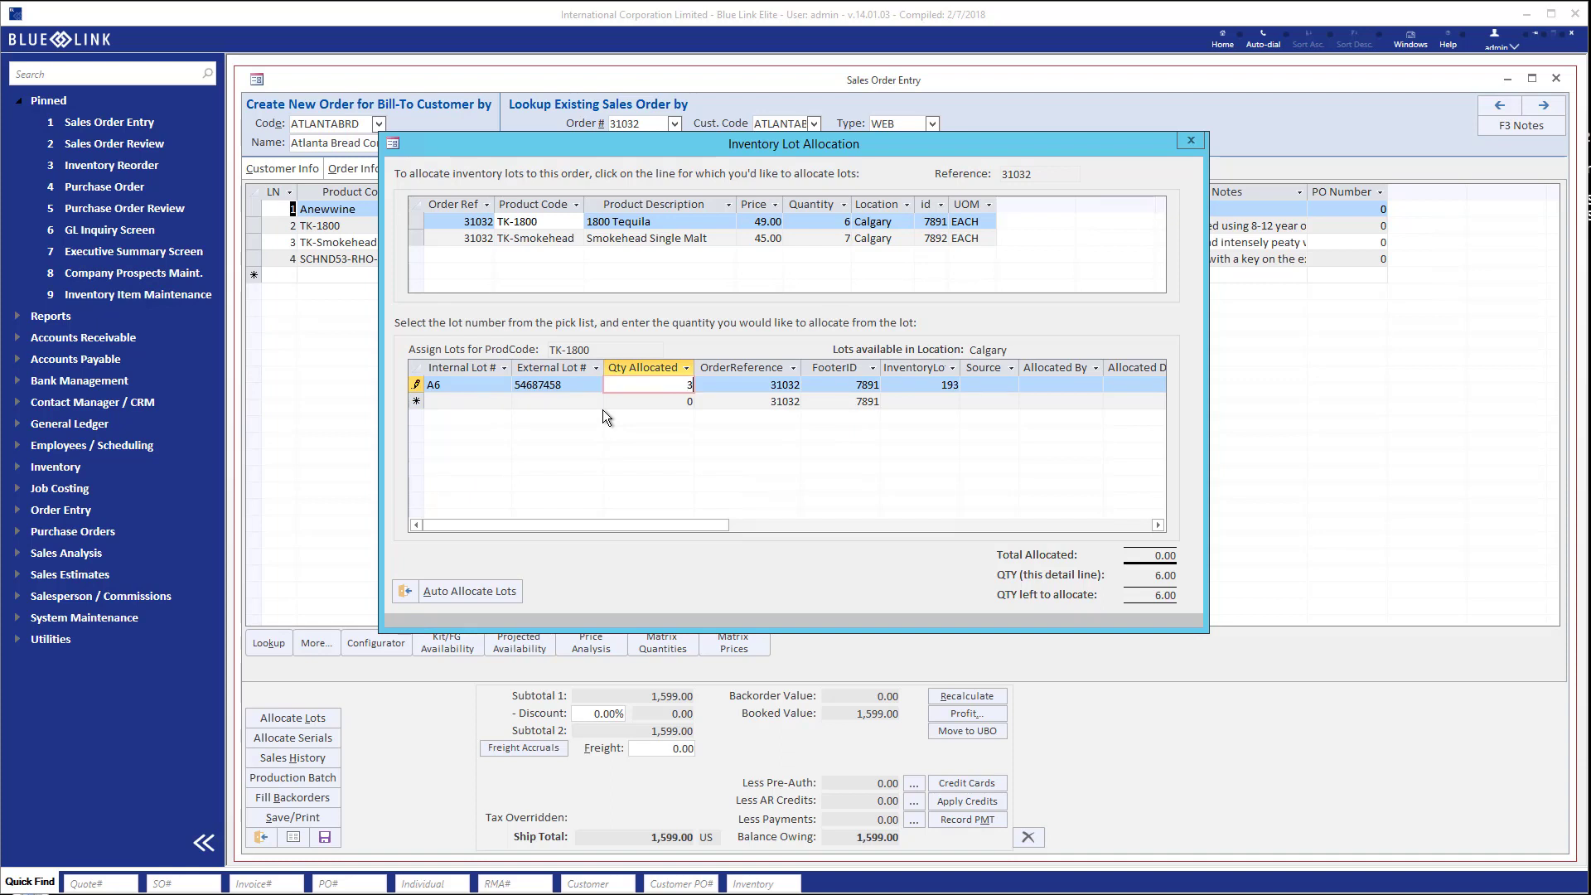
click(603, 410)
Add a second lot allocation to the TK-1800 line with a quantity of 3 from internal lot TK9876543.
click(460, 401)
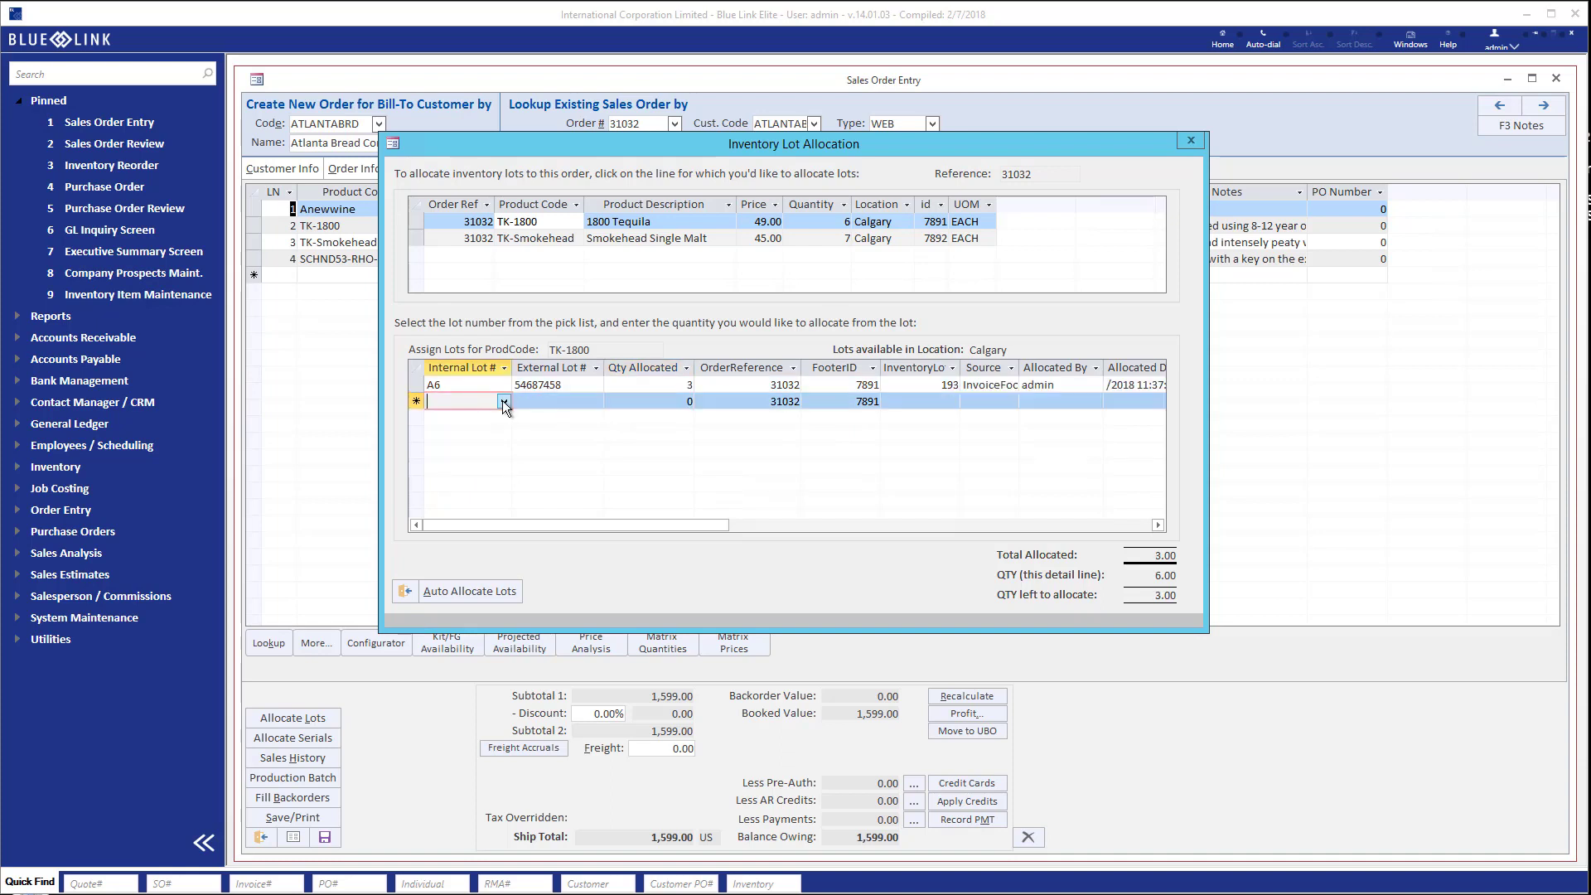
click(504, 402)
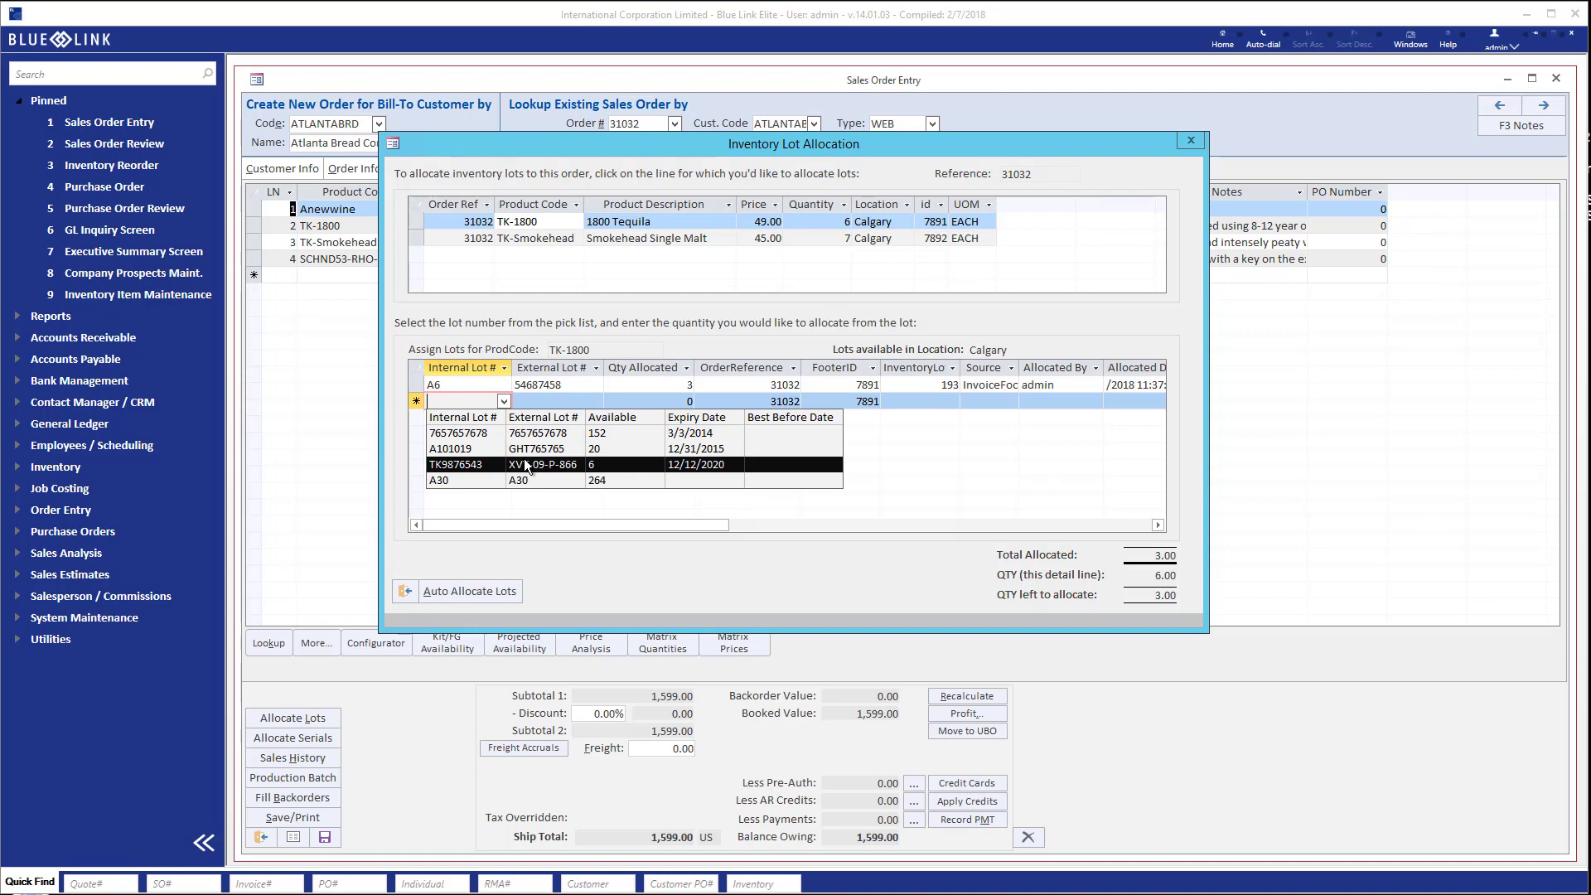
click(525, 465)
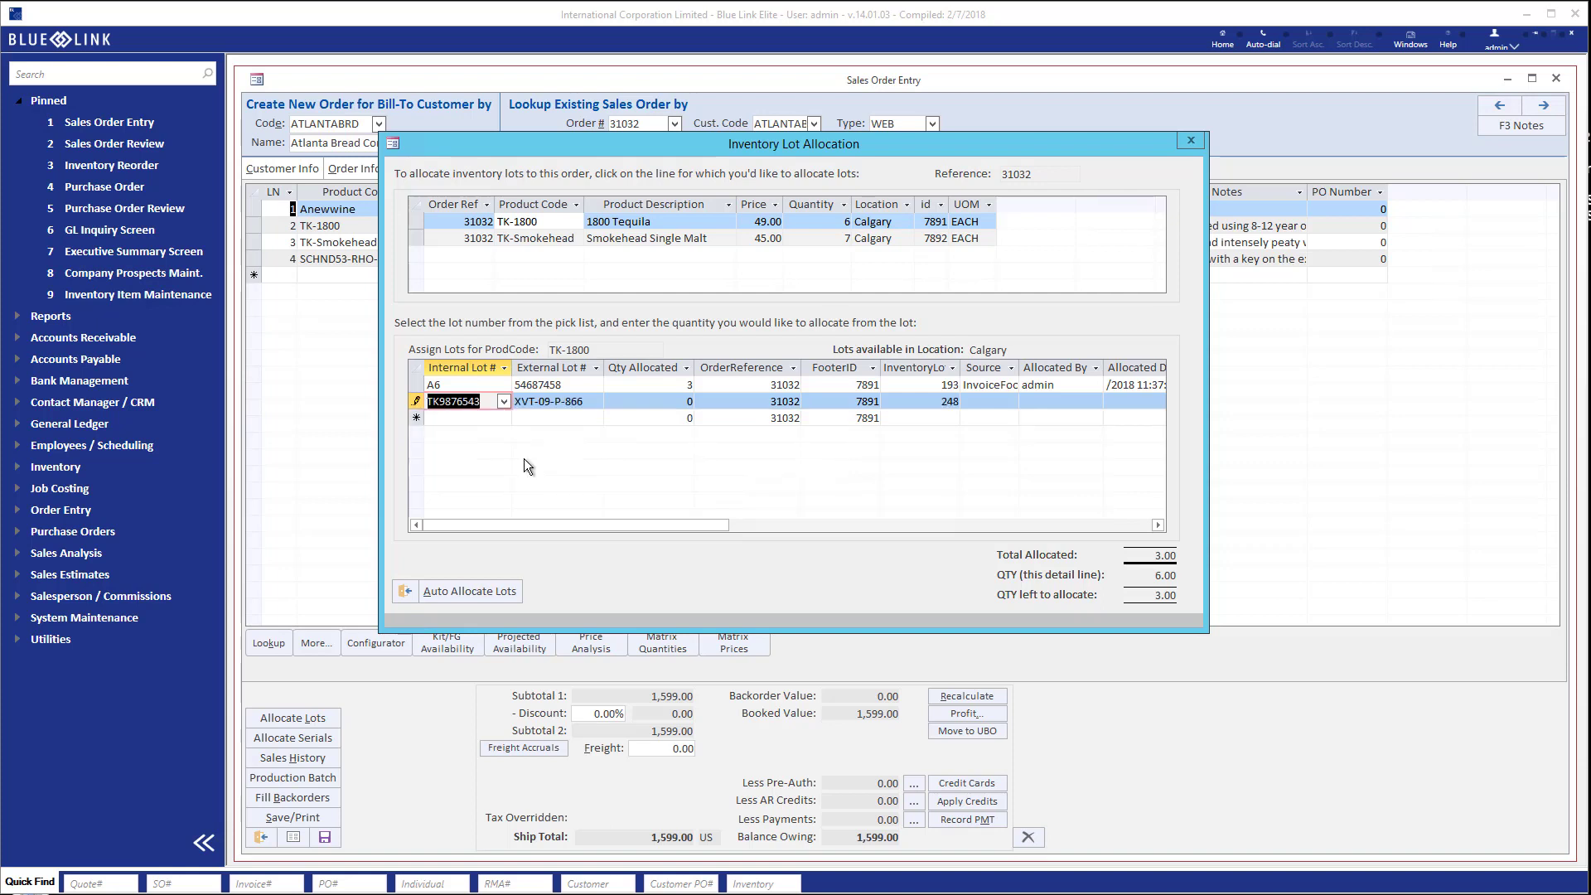
key(Tab)
key(Tab)
text(3)
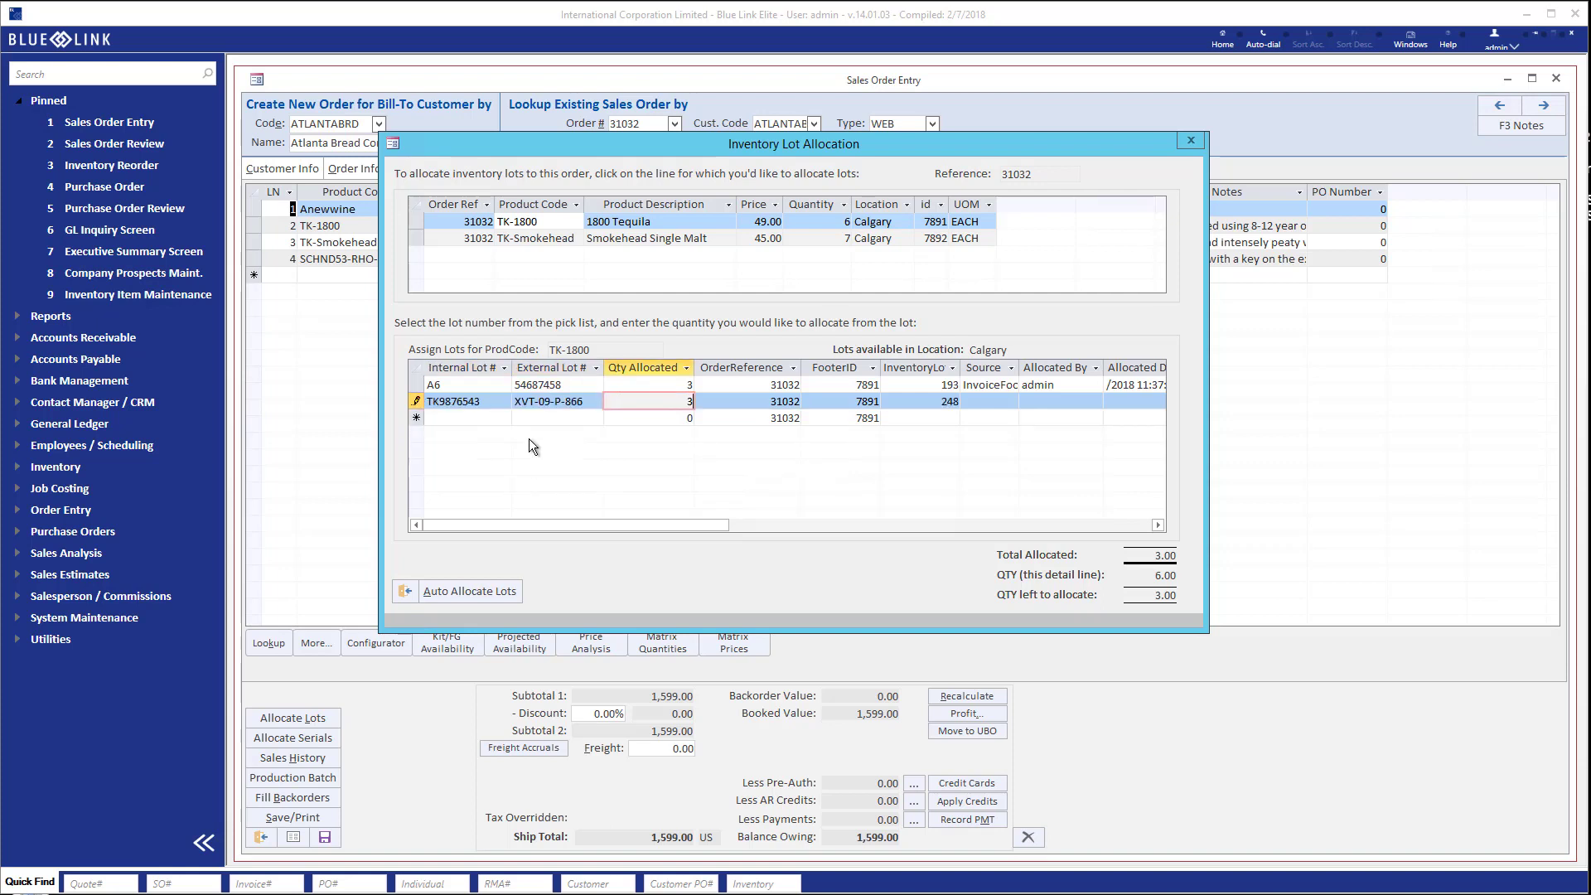
key(Down)
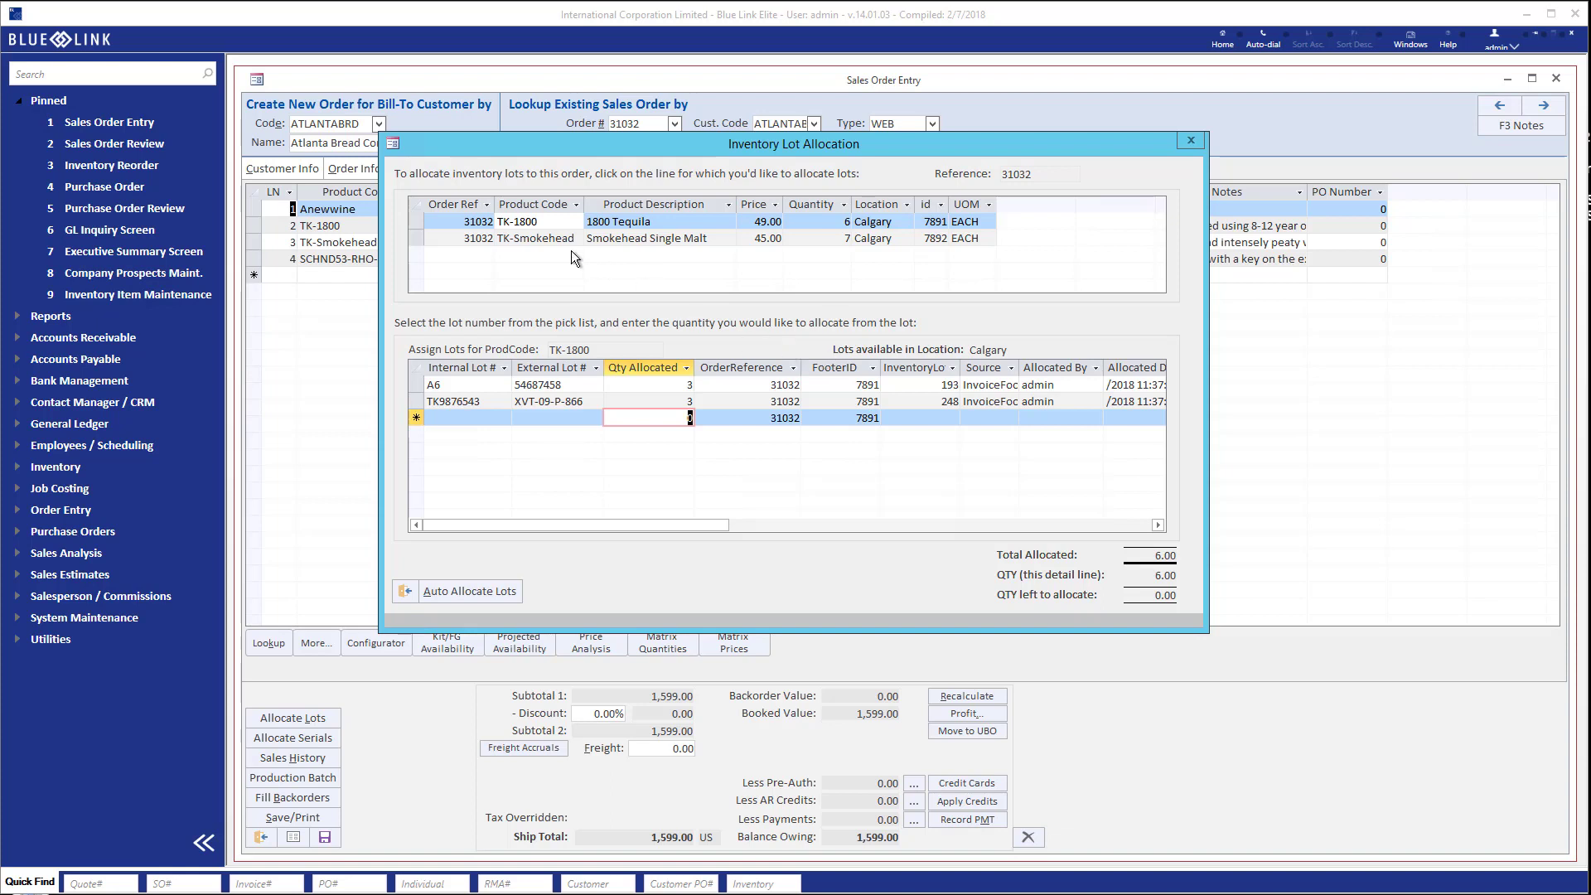
Select the TK-Smokehead line, check its available lots and allocate its lots automatically.
click(542, 239)
click(542, 239)
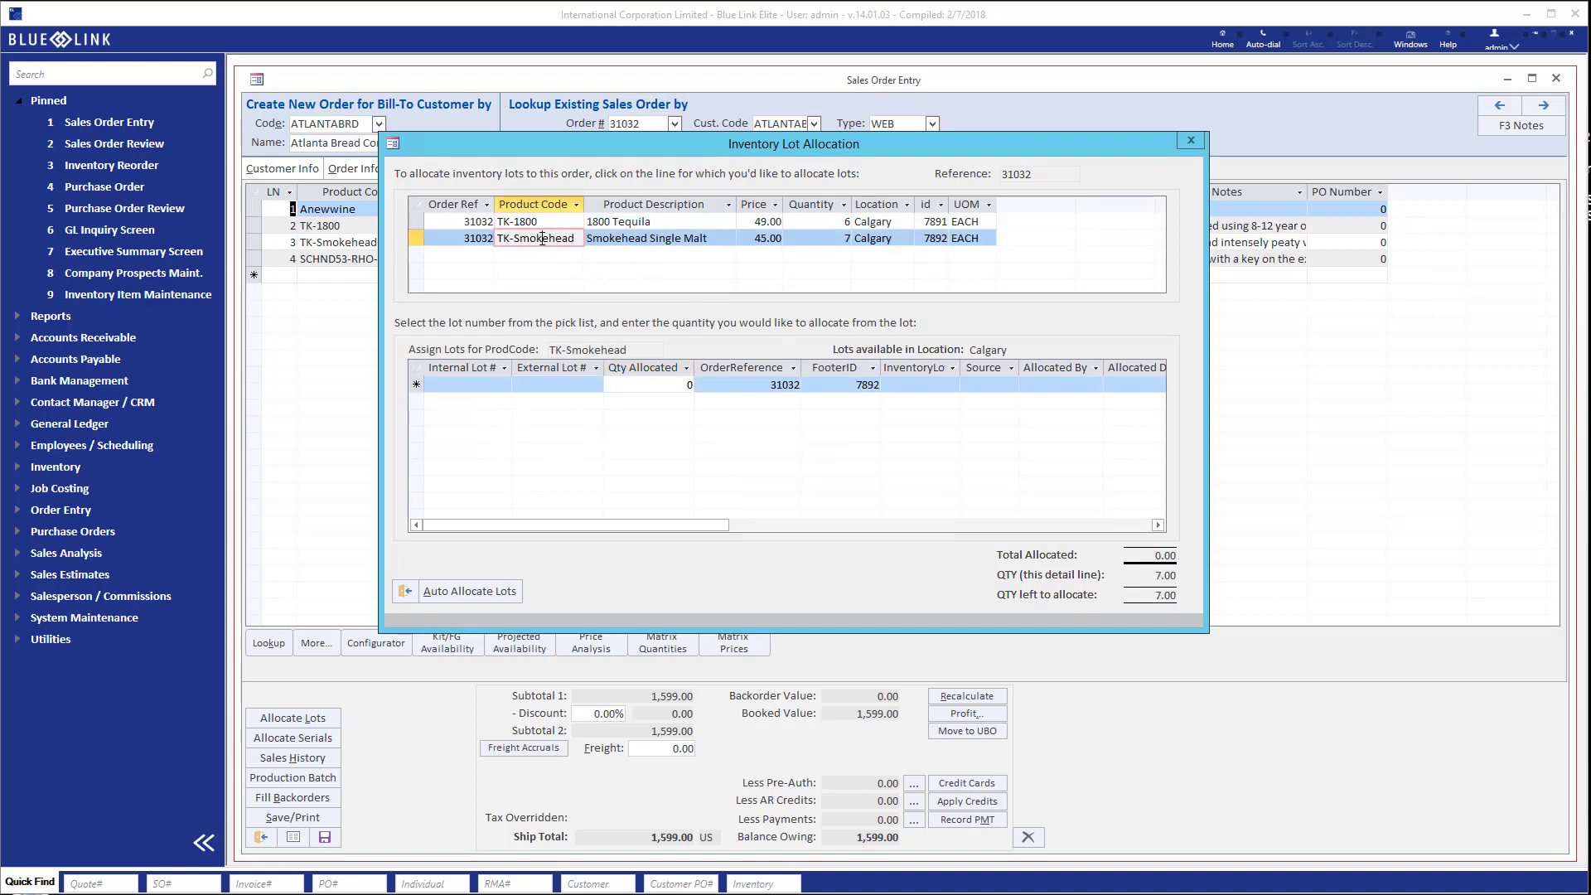
click(495, 384)
click(504, 385)
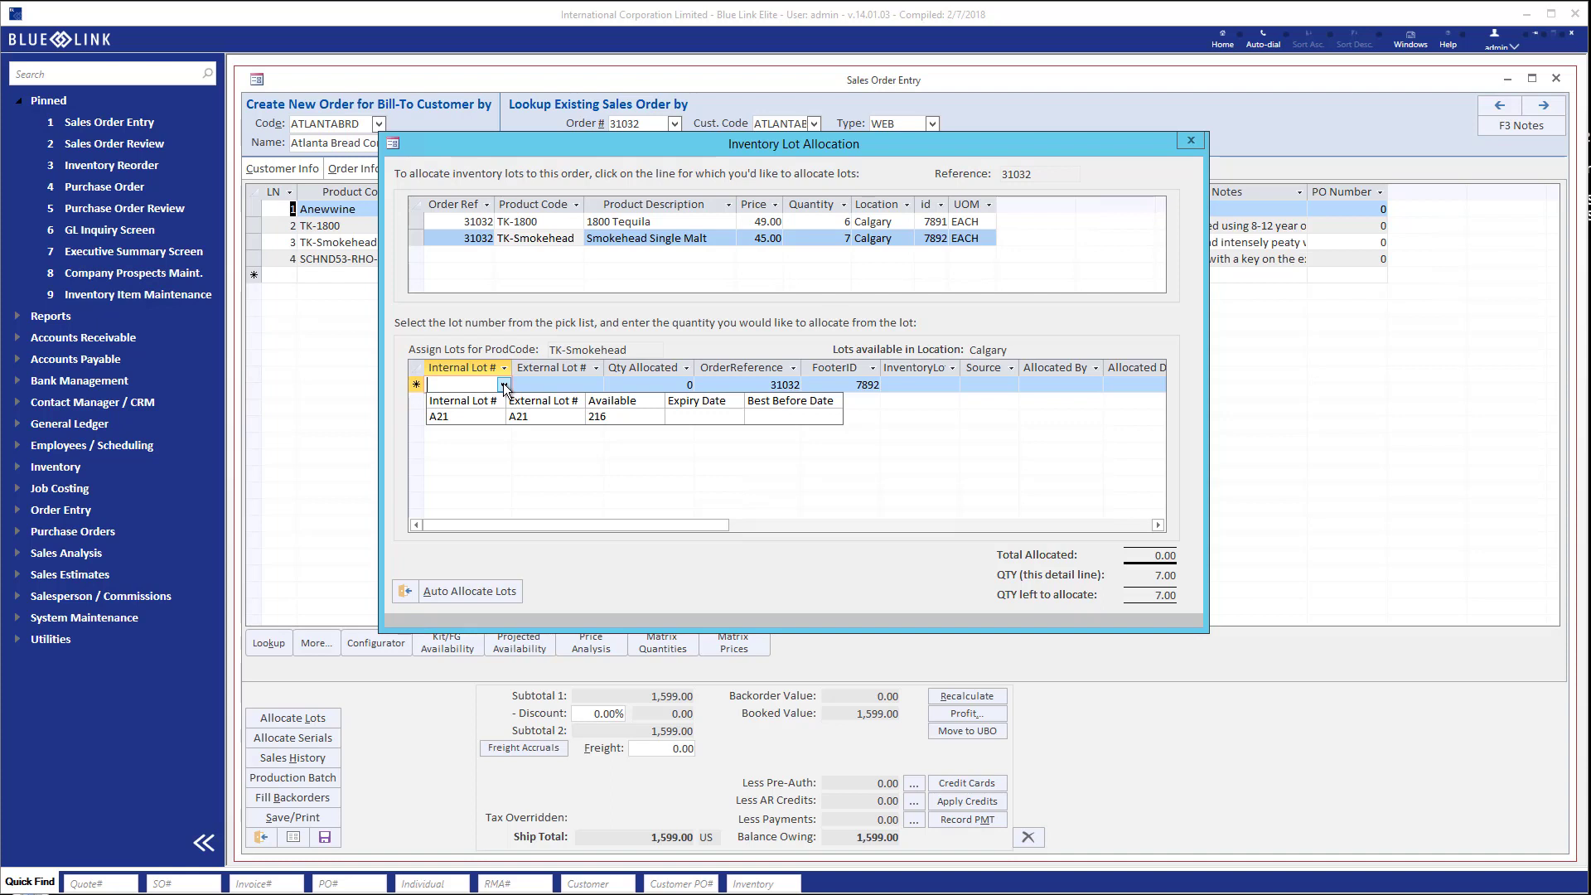
click(504, 383)
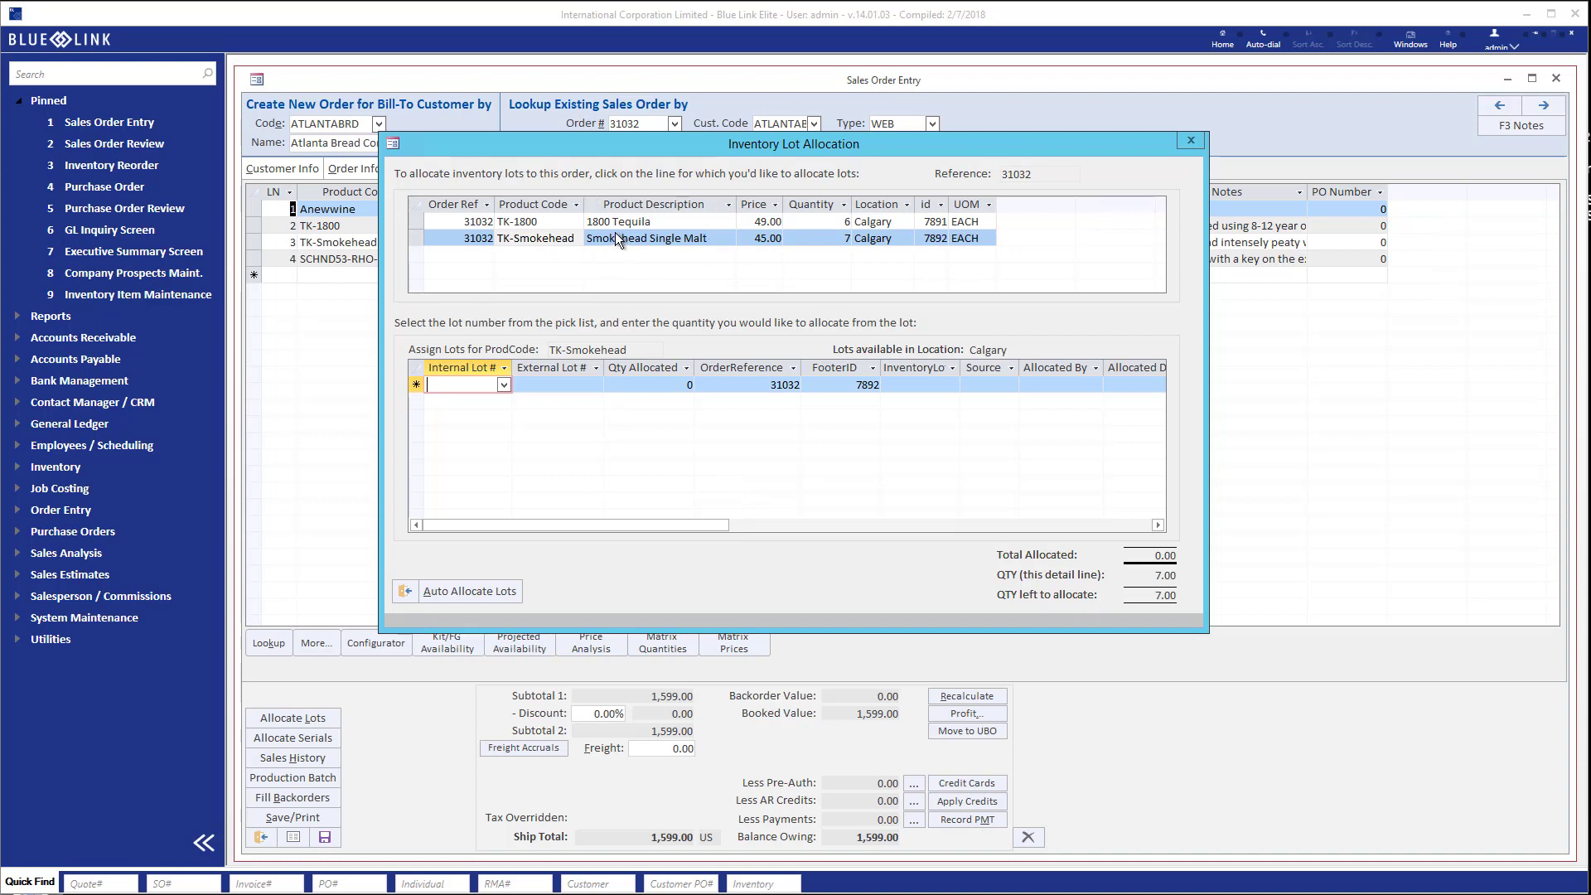
click(469, 590)
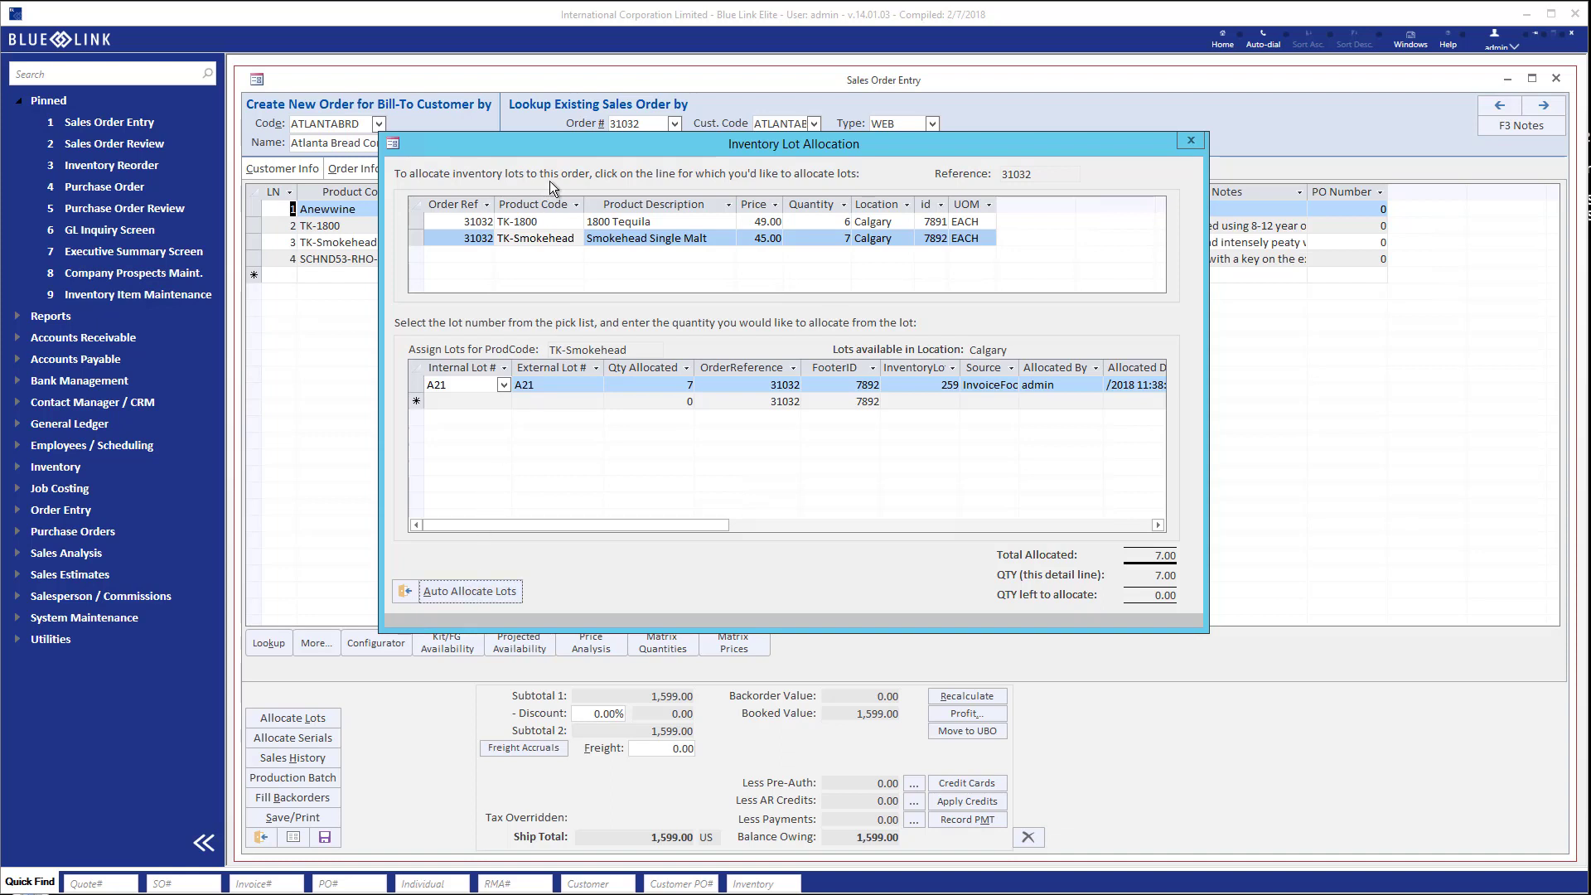
Delete both manual lot allocations, A6 and TK9876543, from the TK-1800 line.
click(528, 222)
click(528, 221)
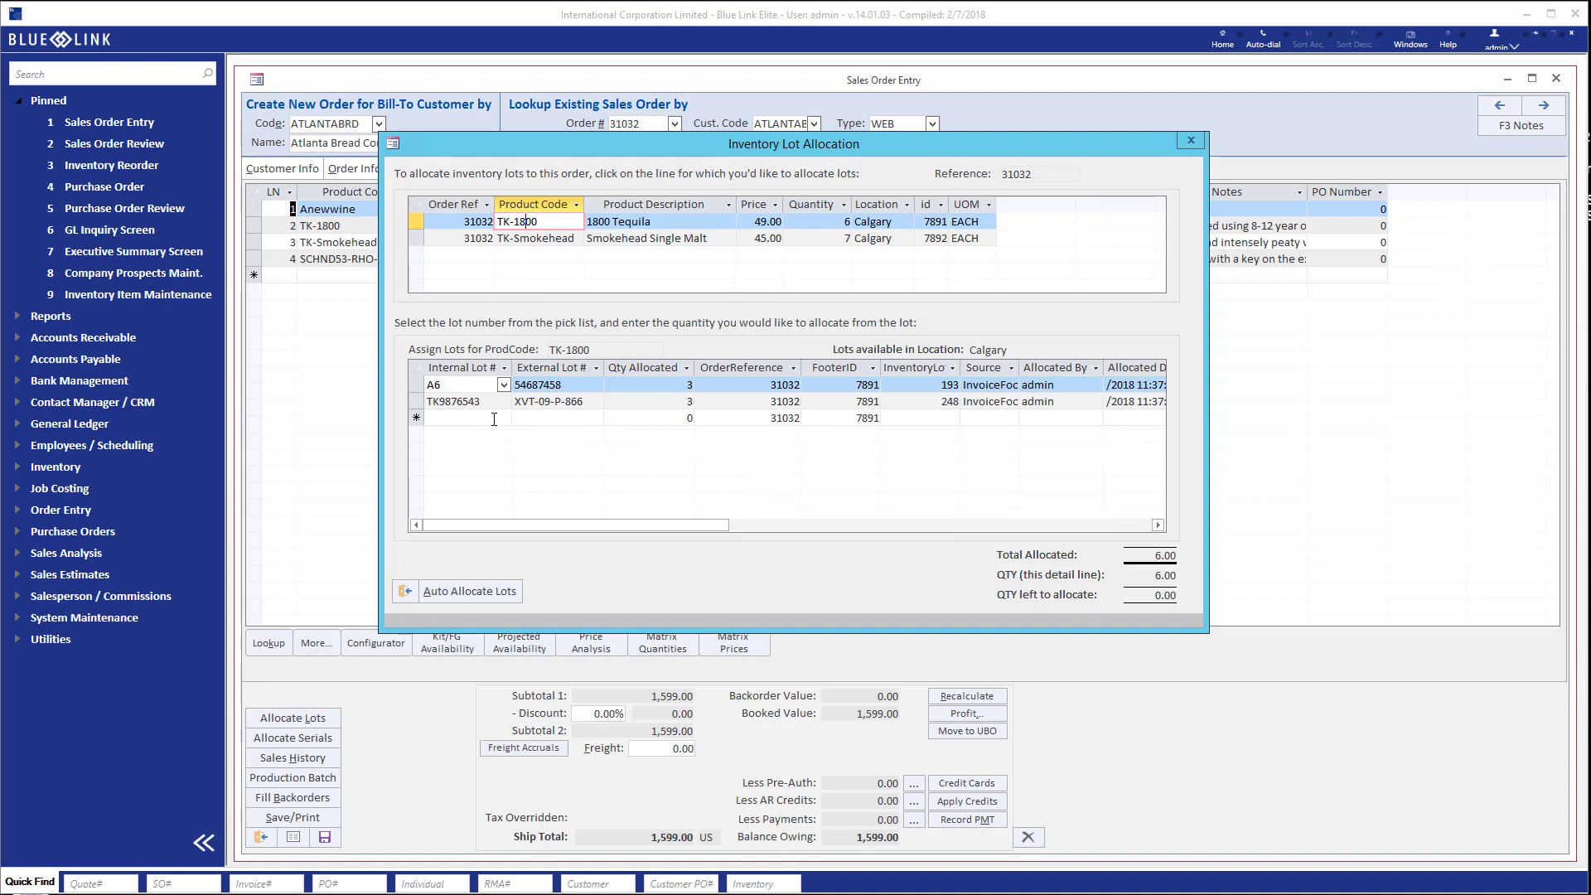
click(503, 384)
drag(416, 385, 416, 401)
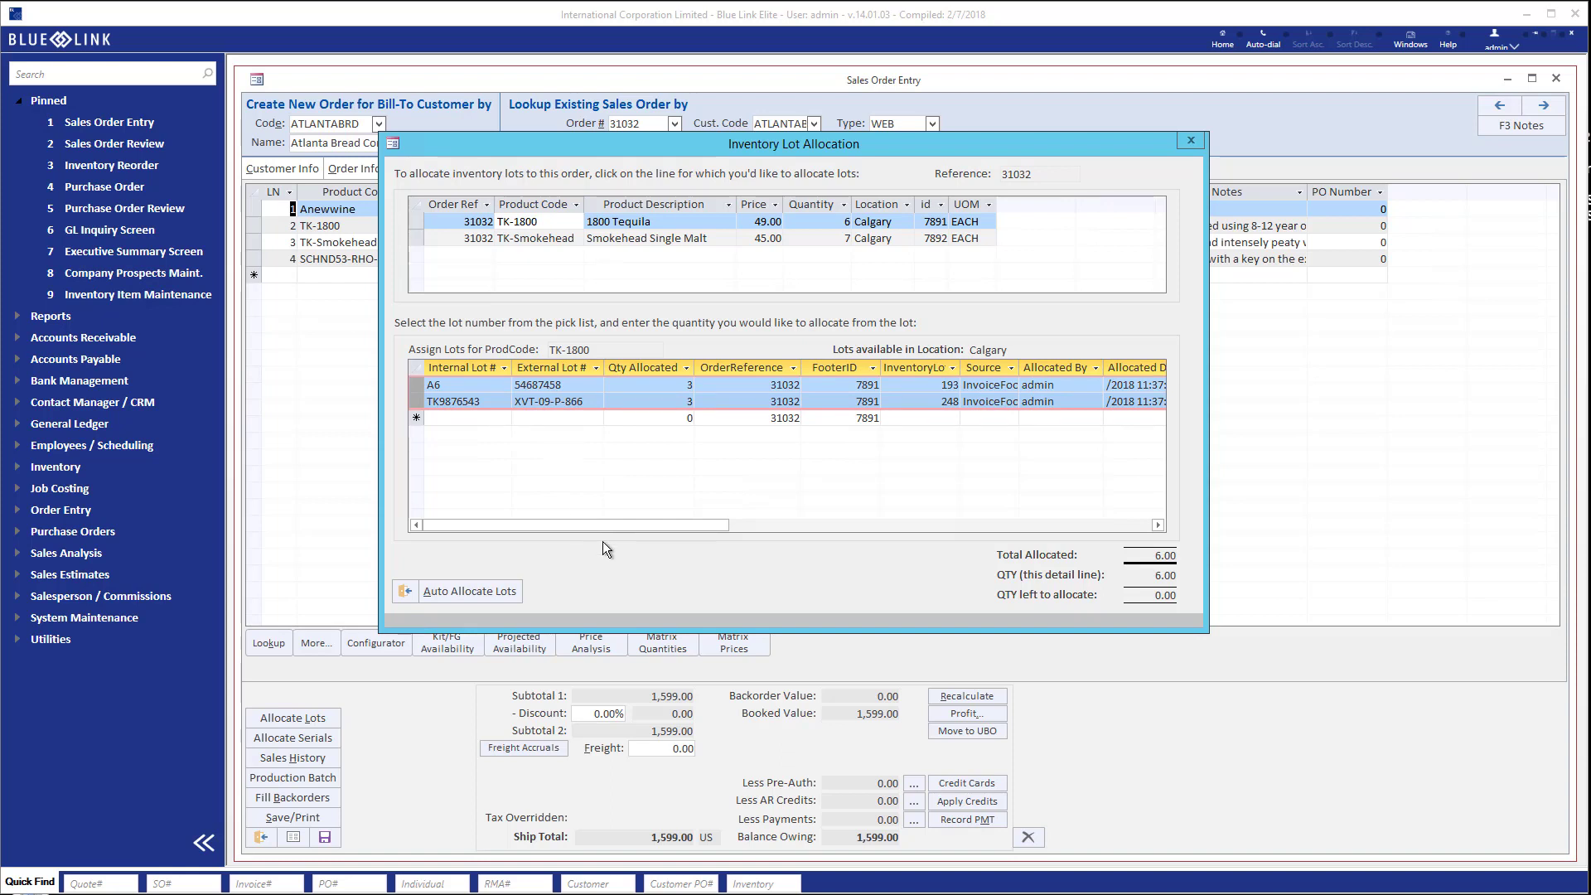
key(Delete)
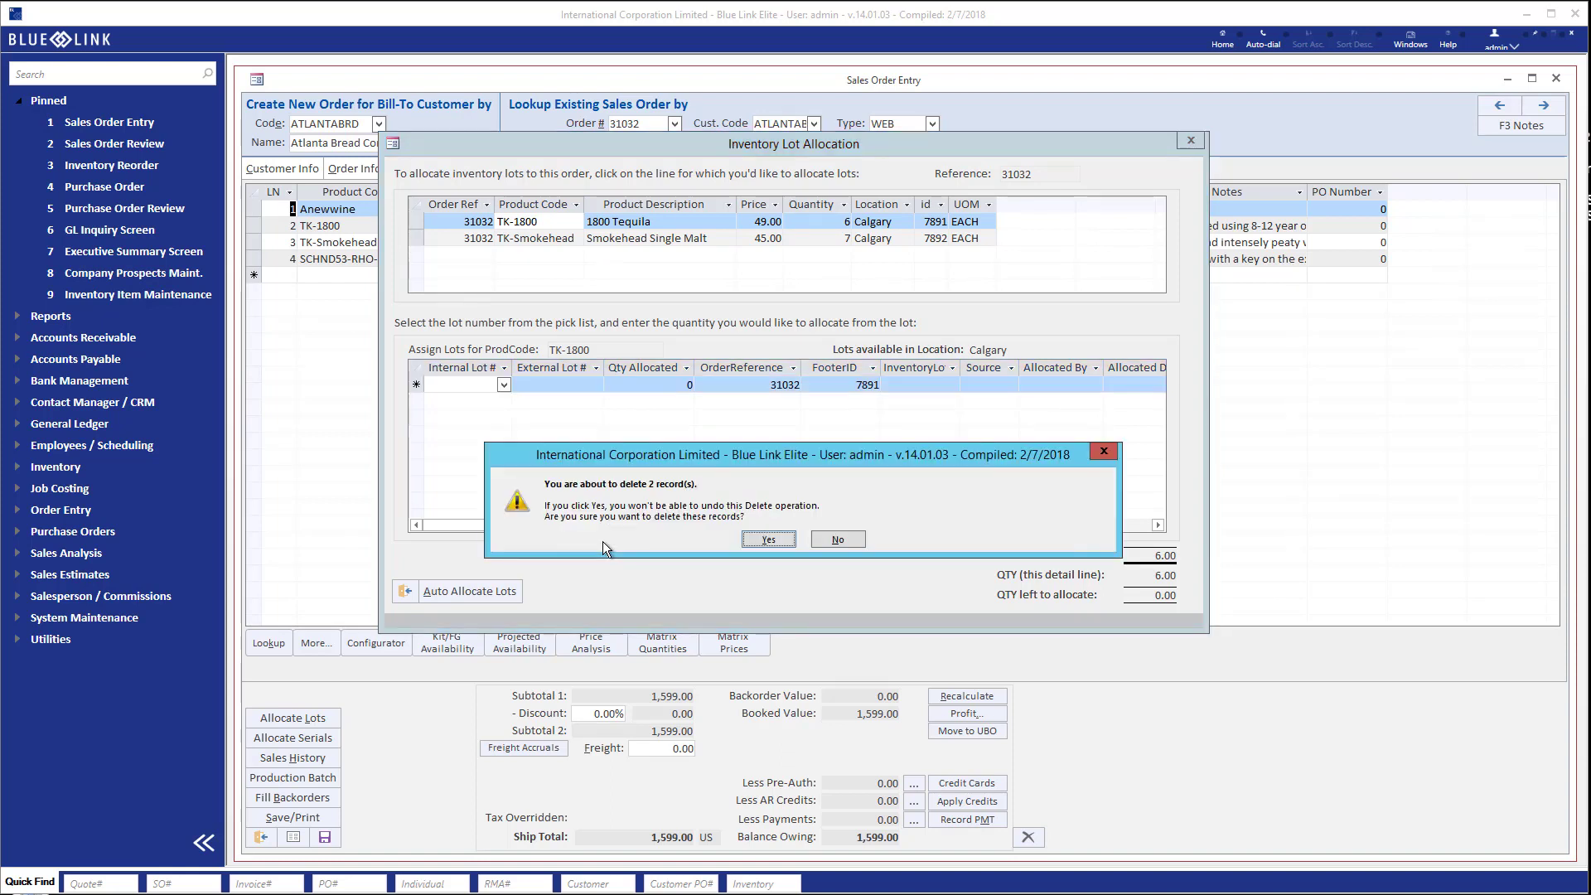
key(Return)
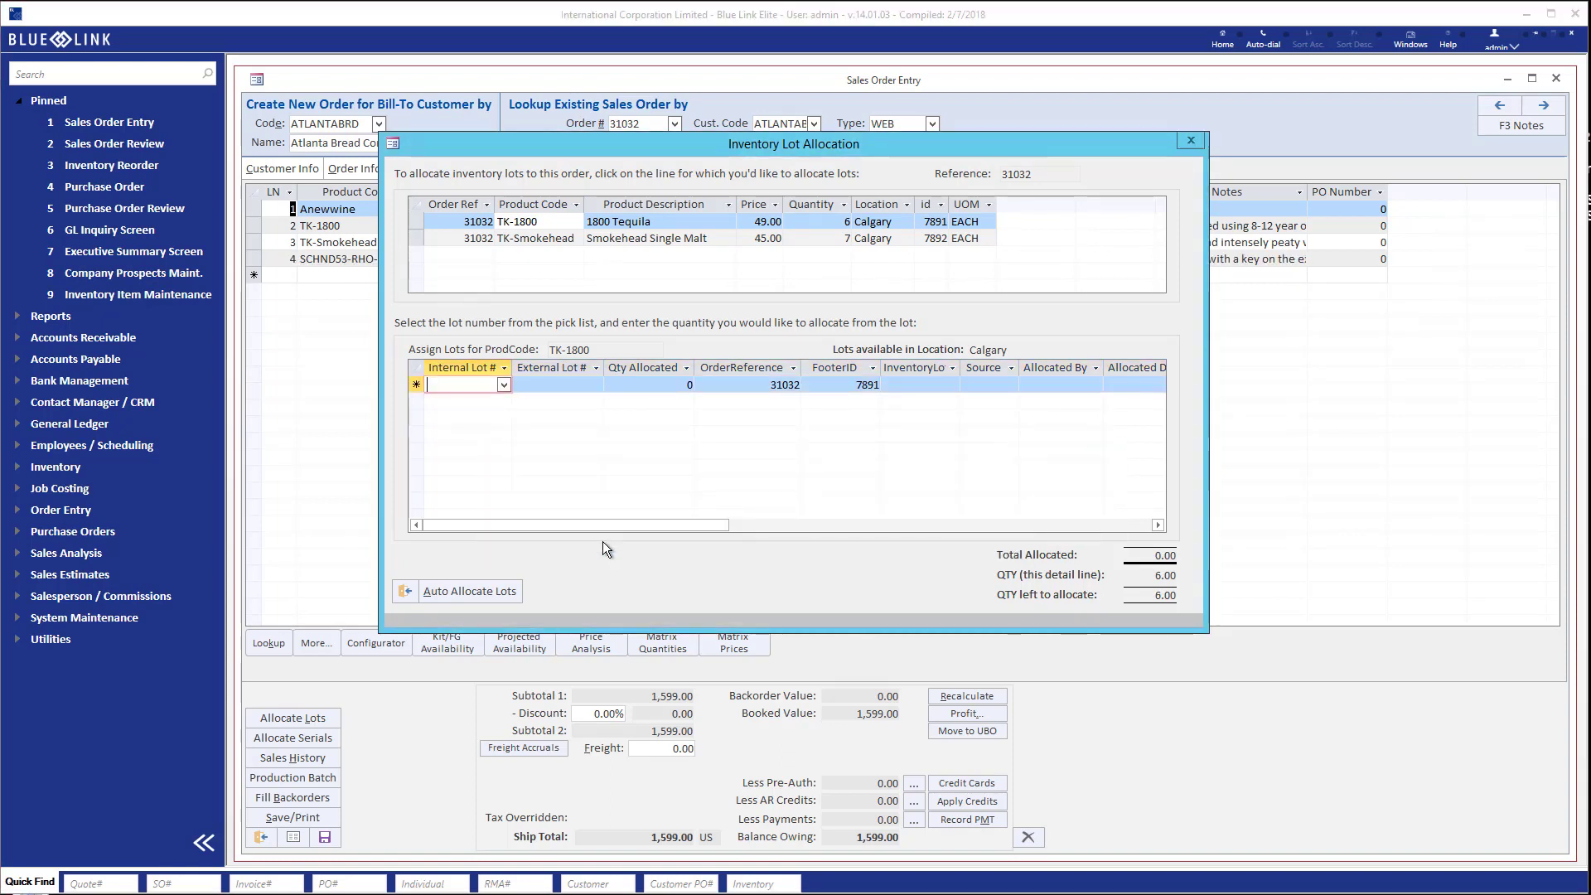
Allocate lots automatically to the TK-1800 line and close the inventory lot allocation.
click(503, 384)
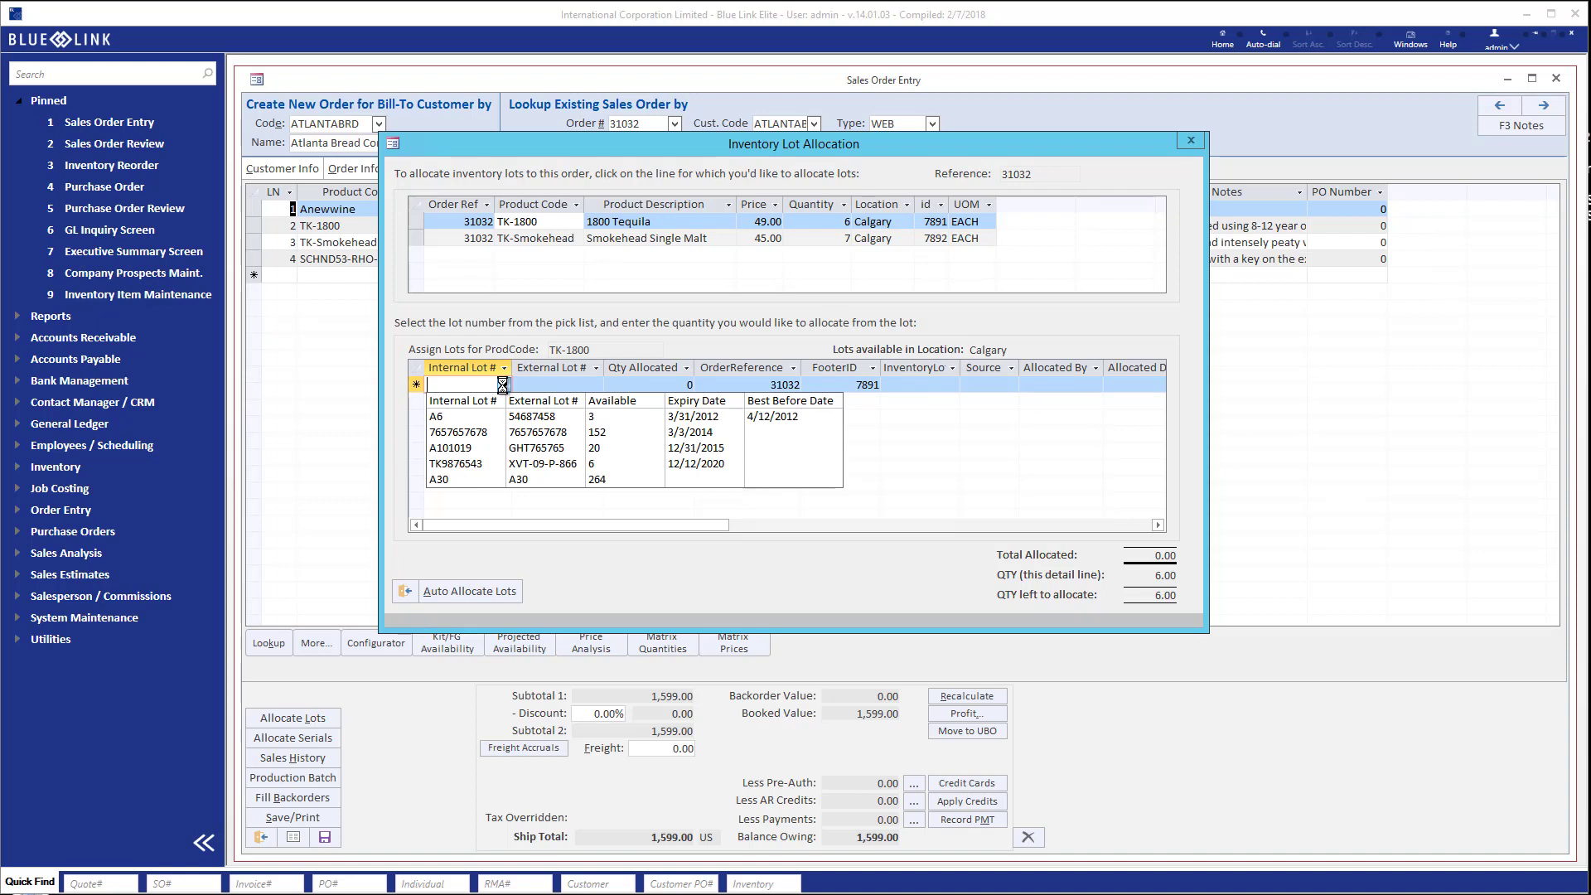
click(503, 384)
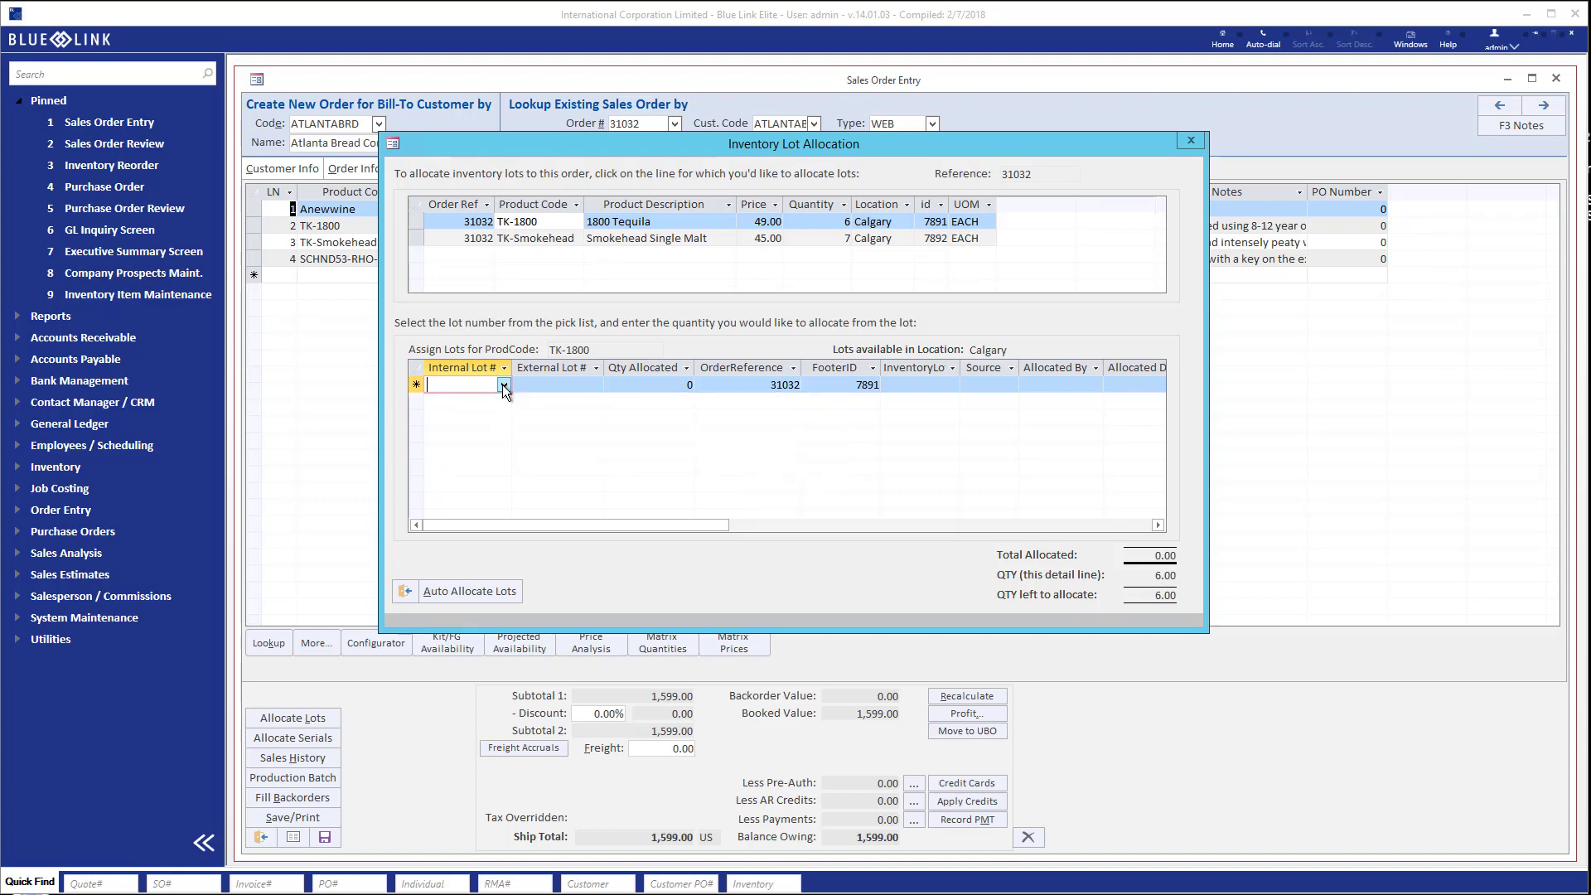
click(462, 592)
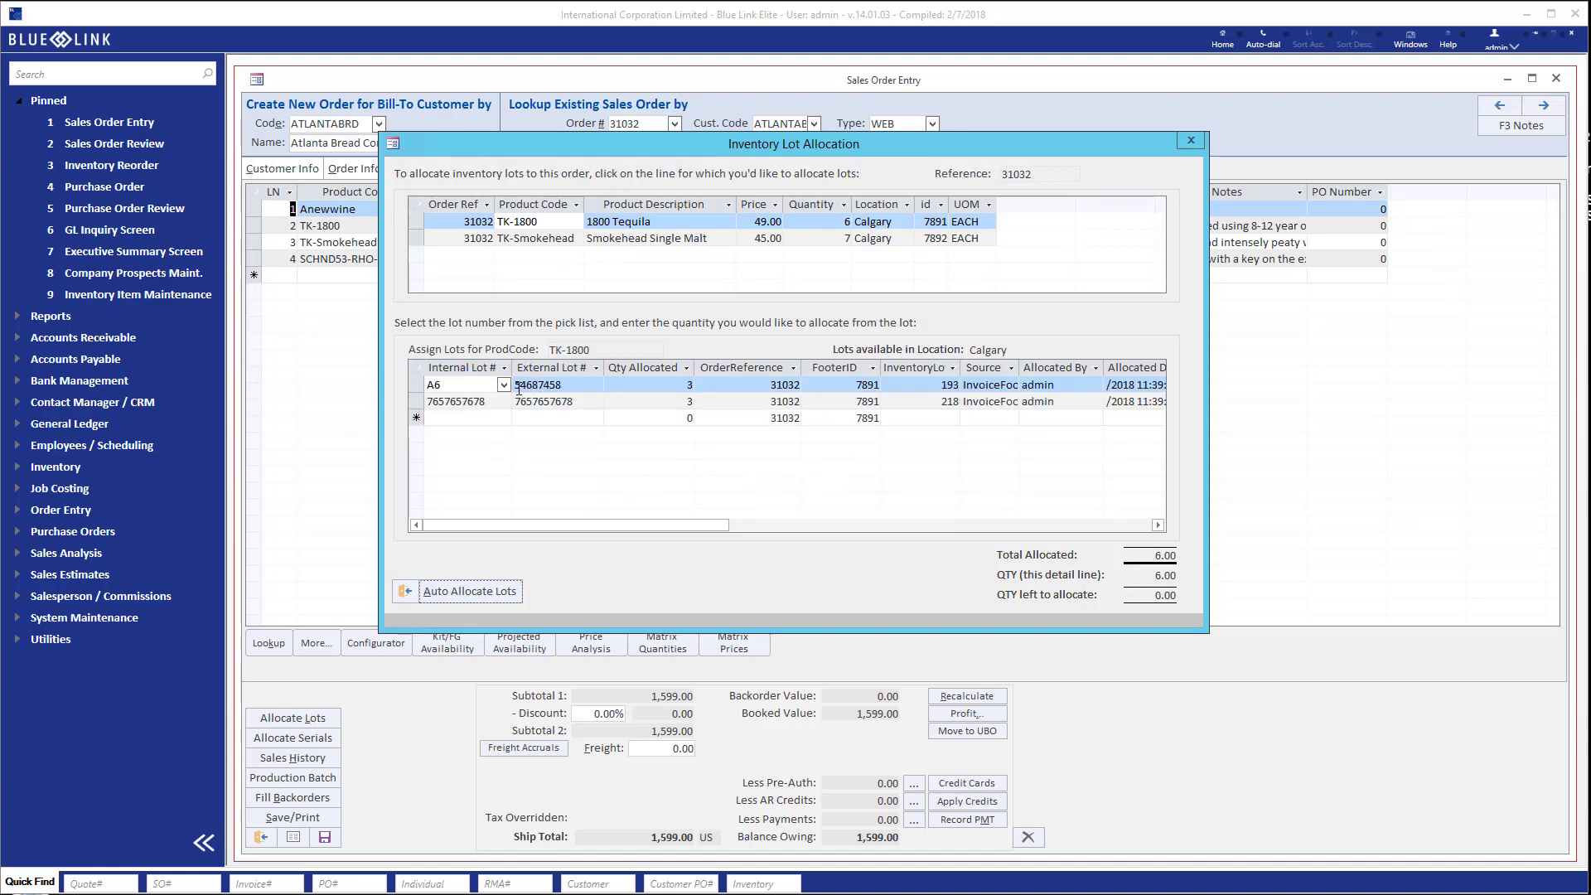
click(479, 403)
click(503, 402)
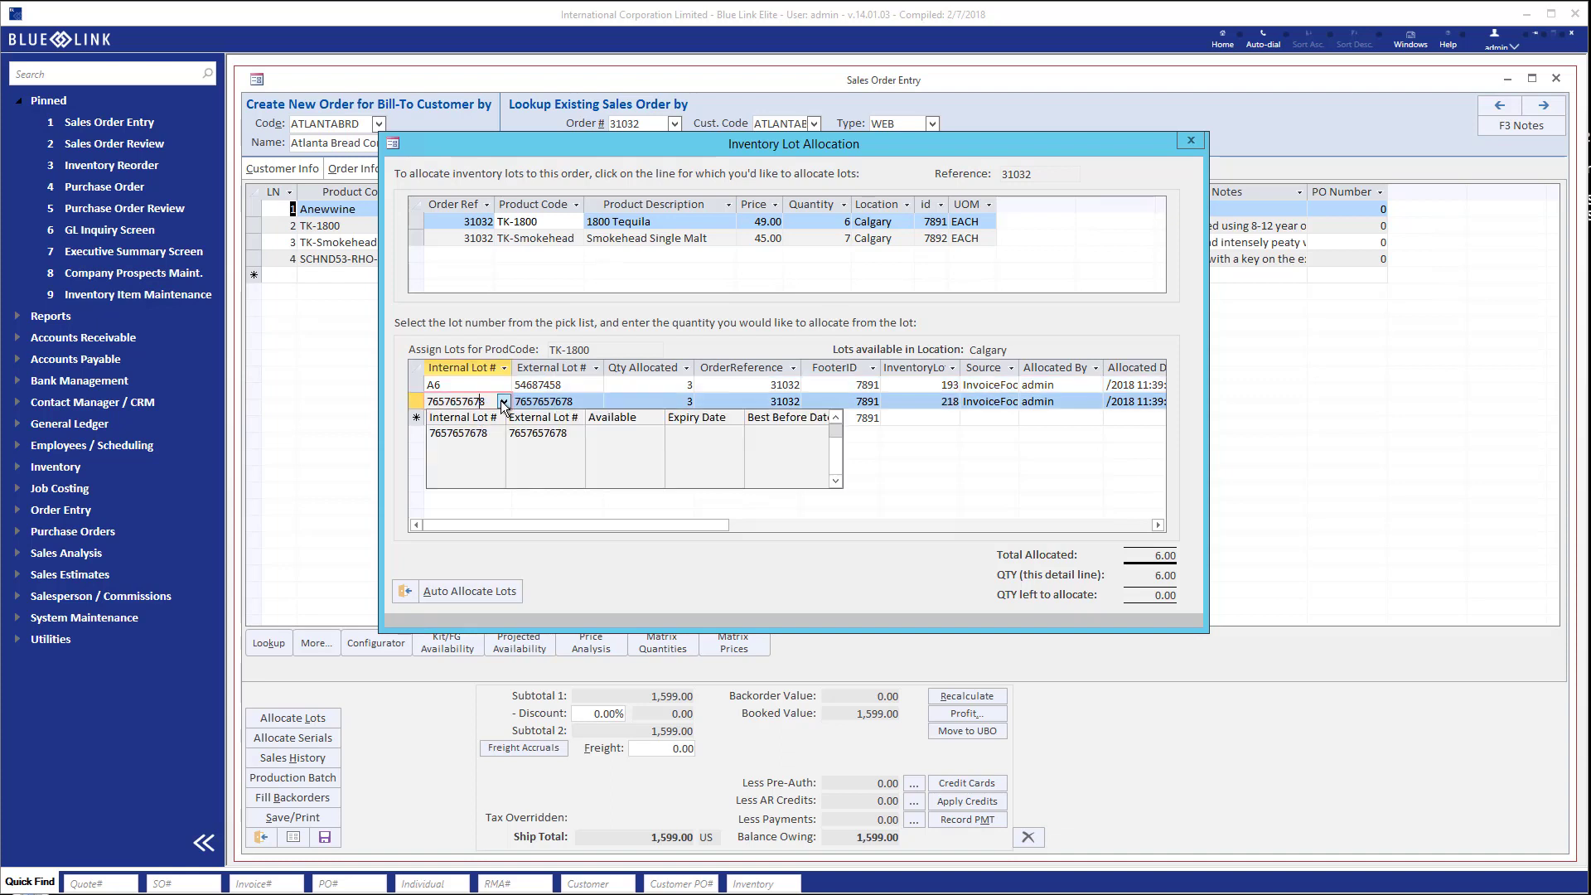
click(503, 402)
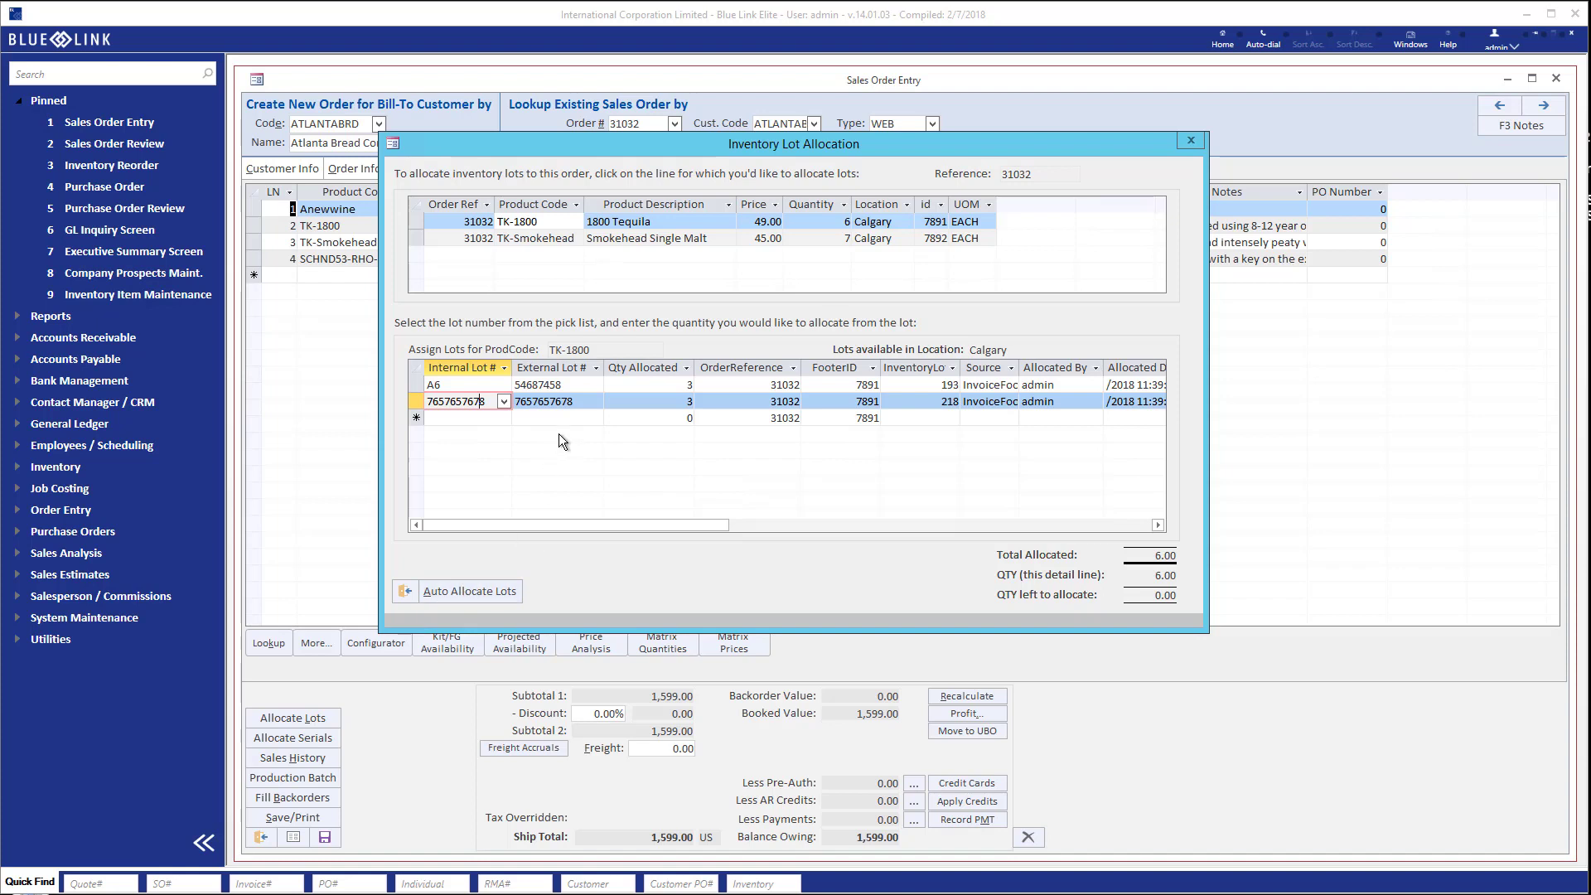
click(400, 593)
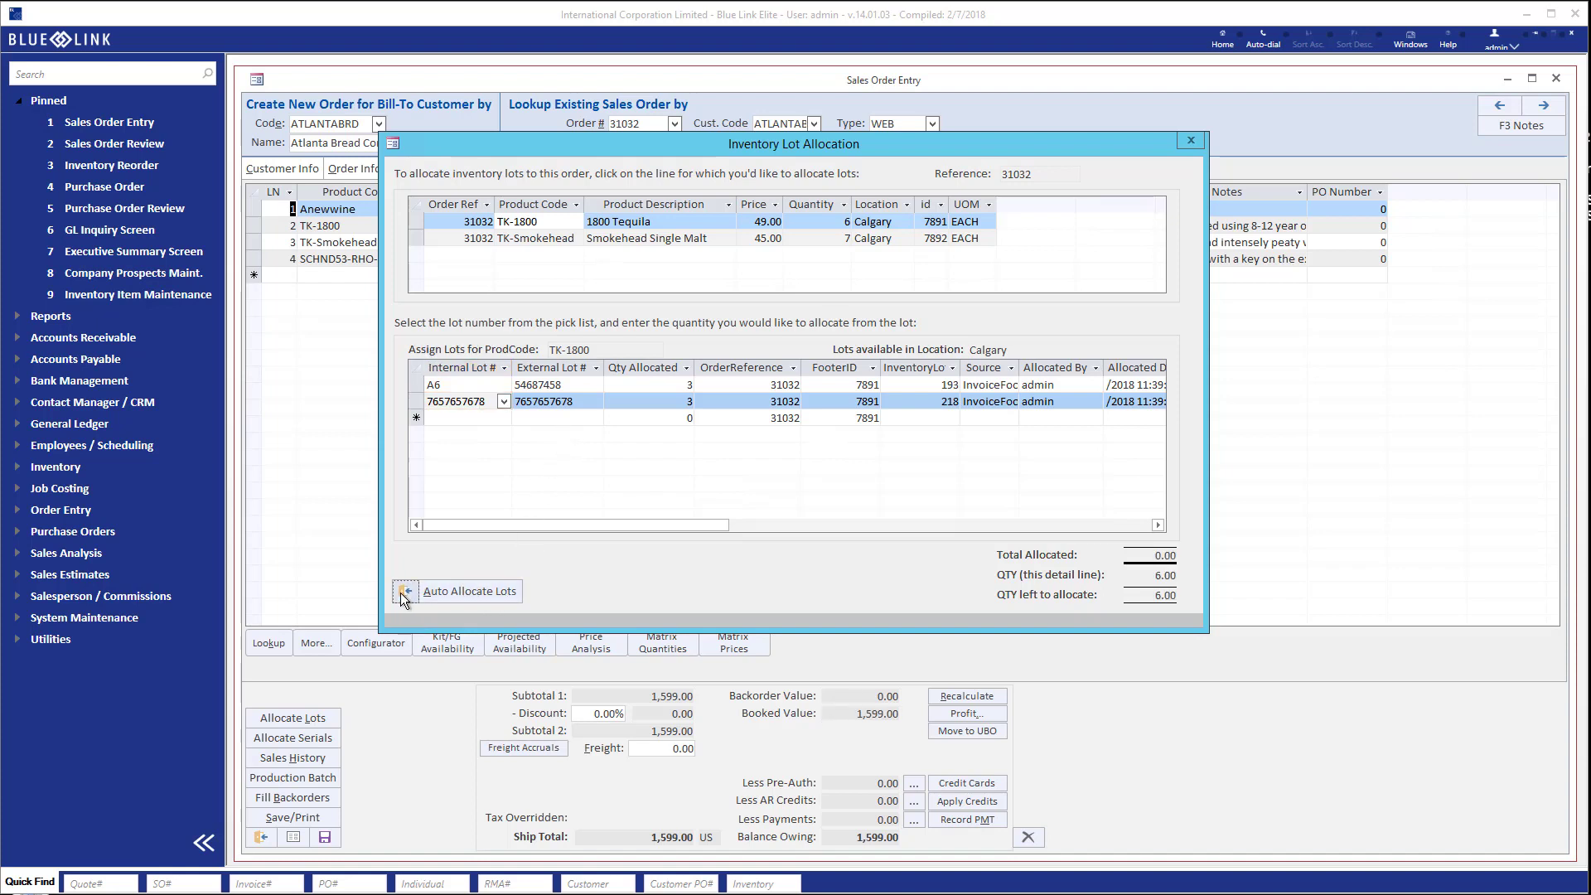